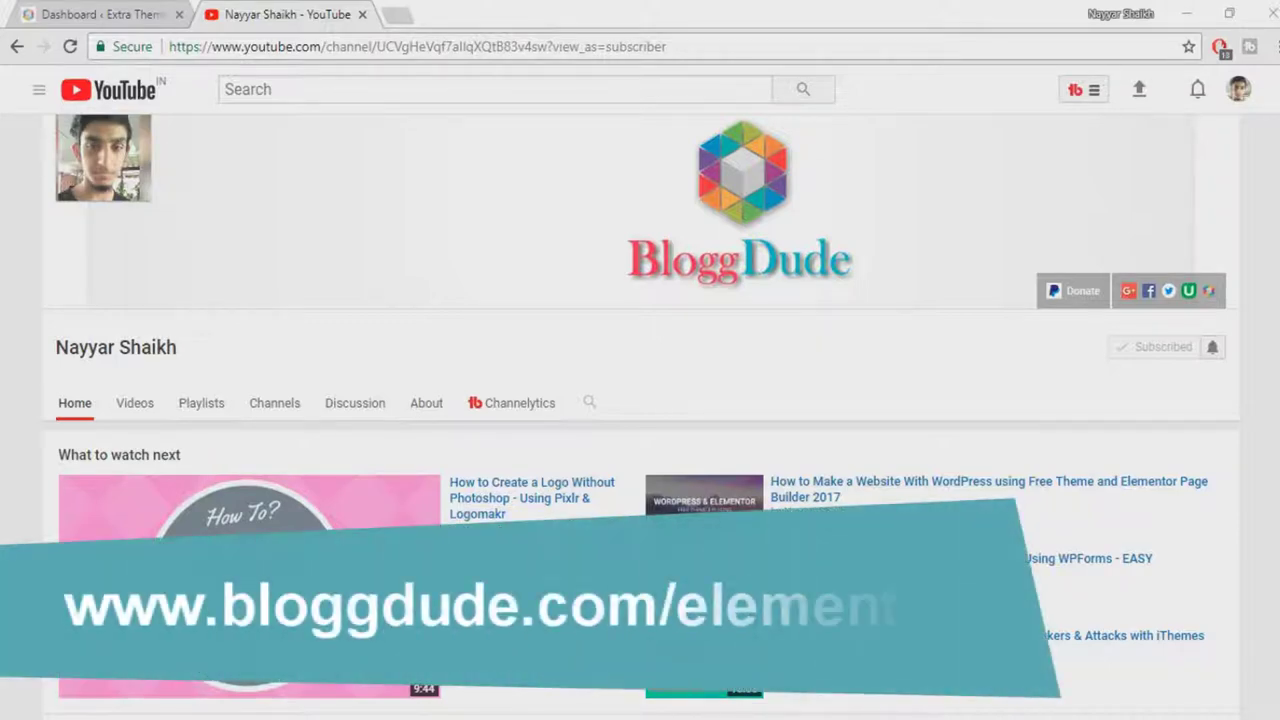
Open bloggdude.com/elementor in a new browser tab
click(404, 15)
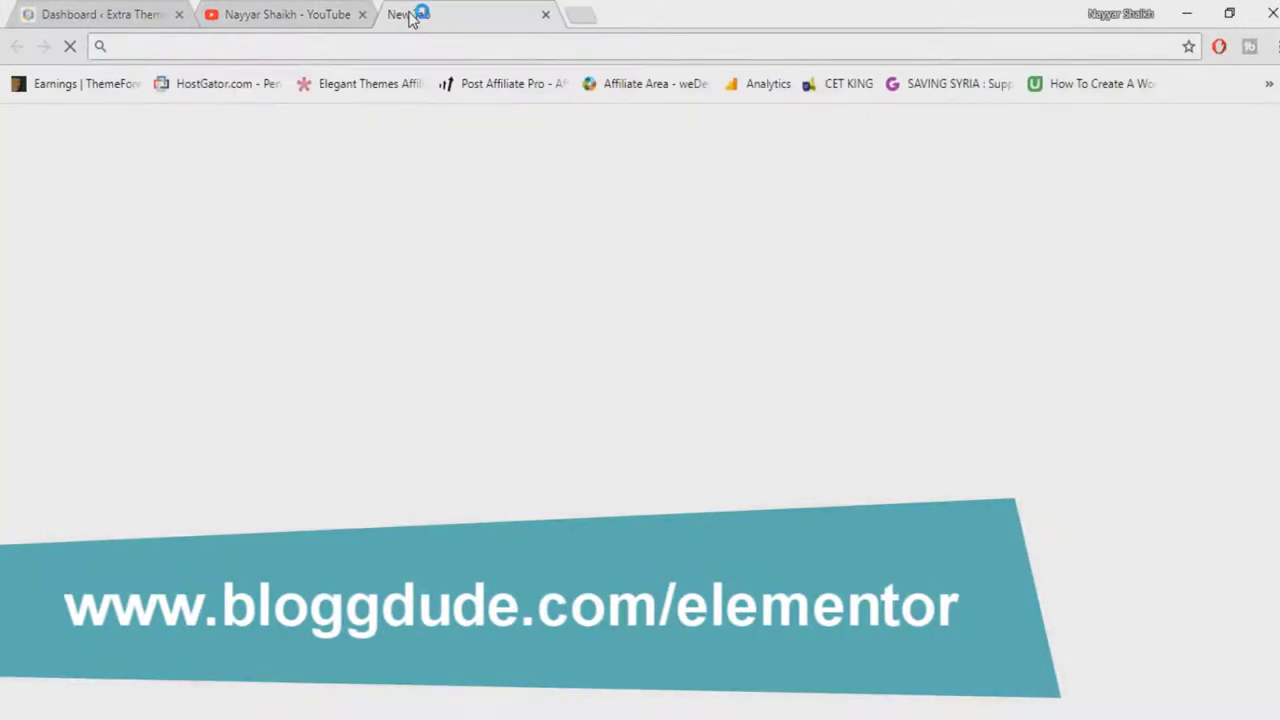
text(bloggdude.com/ele)
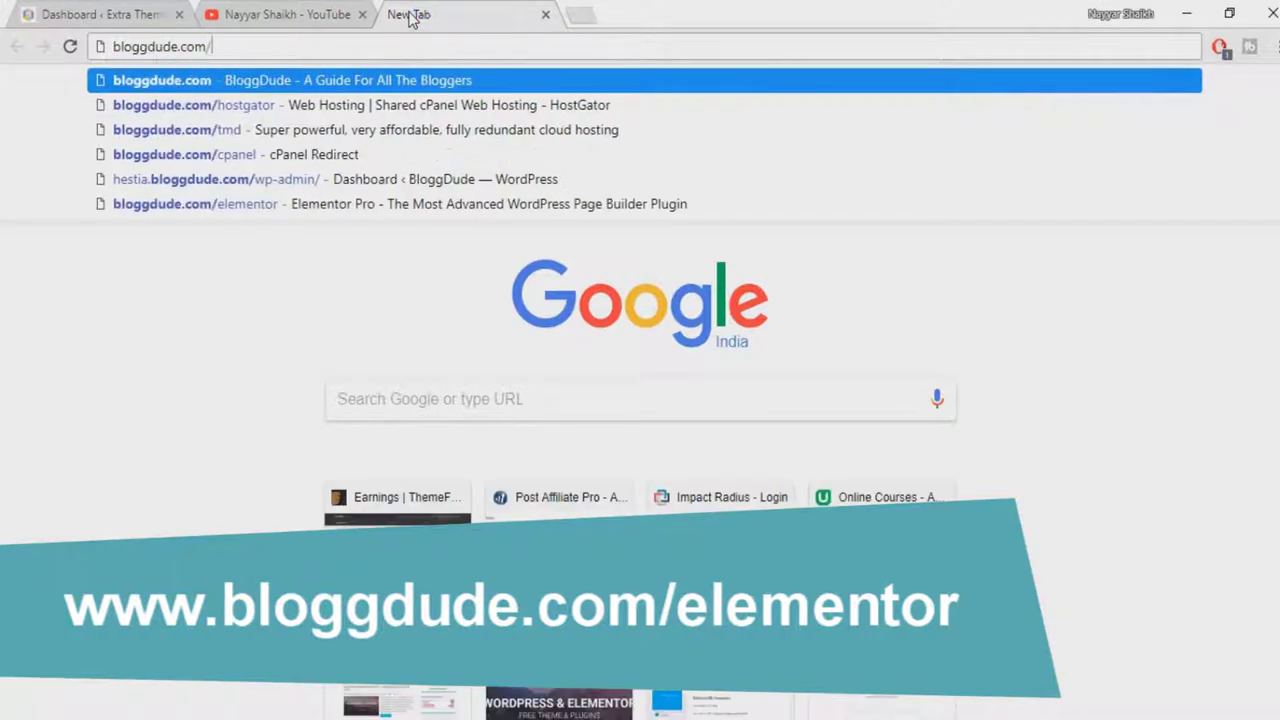
text(m)
key(Return)
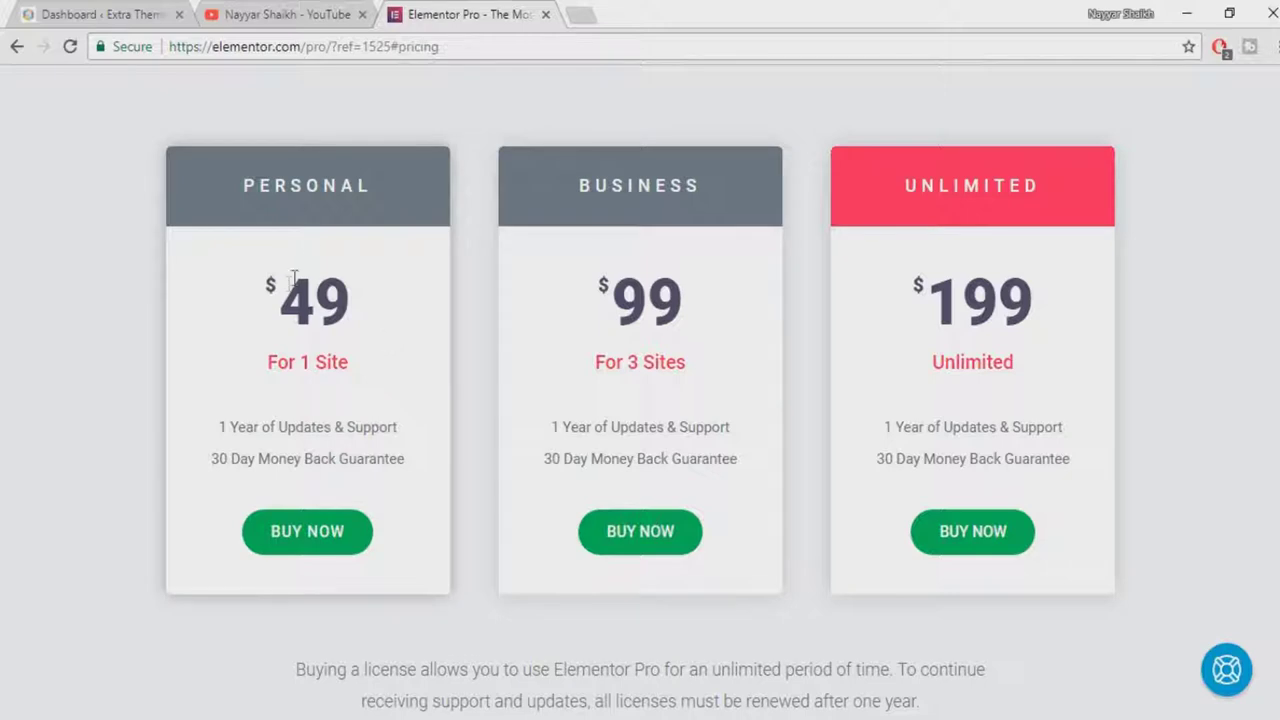
Check out the Elementor Pro Personal plan as far as the PayPal payment page, and close that page
click(286, 533)
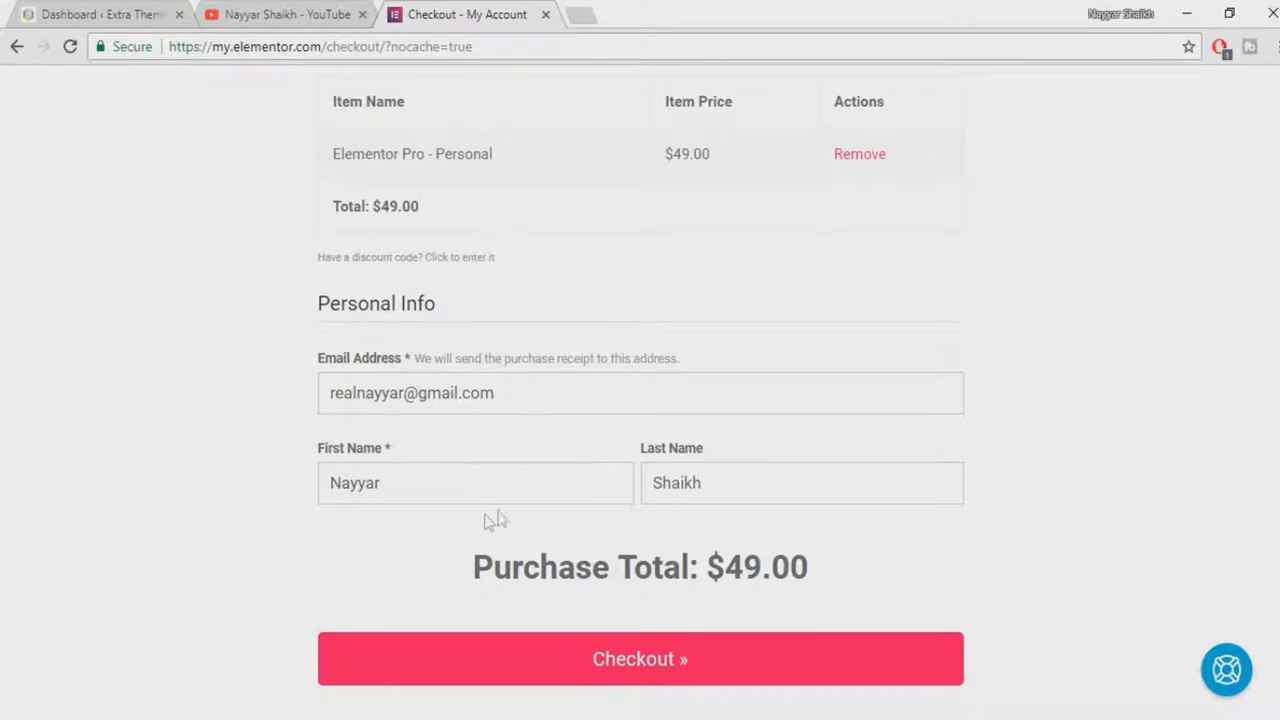
click(739, 650)
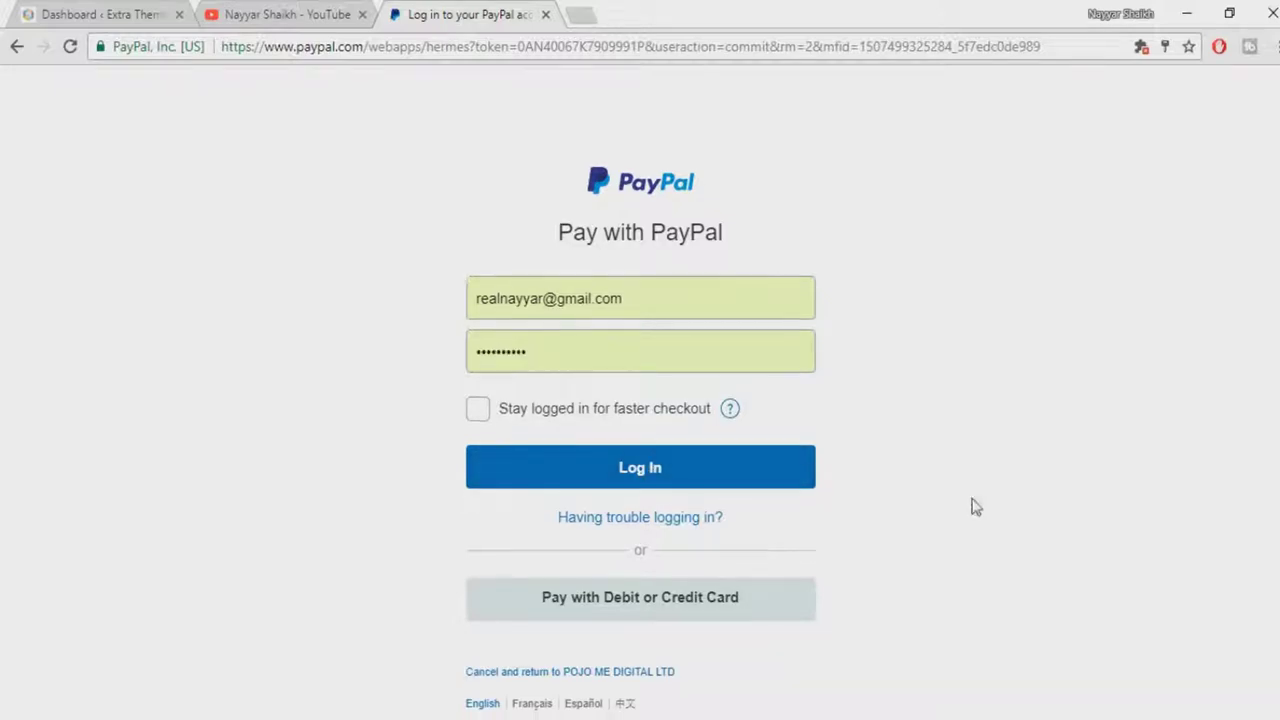
scroll(971, 506, down, 1)
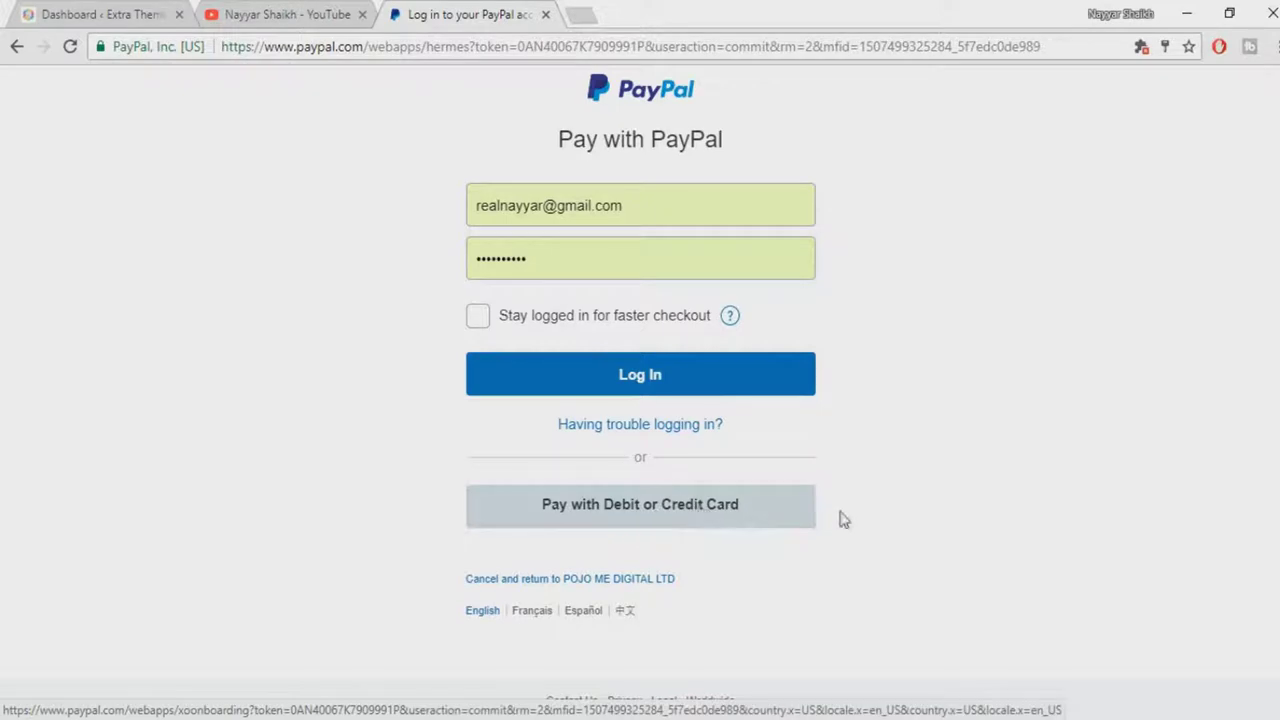
scroll(840, 517, up, 2)
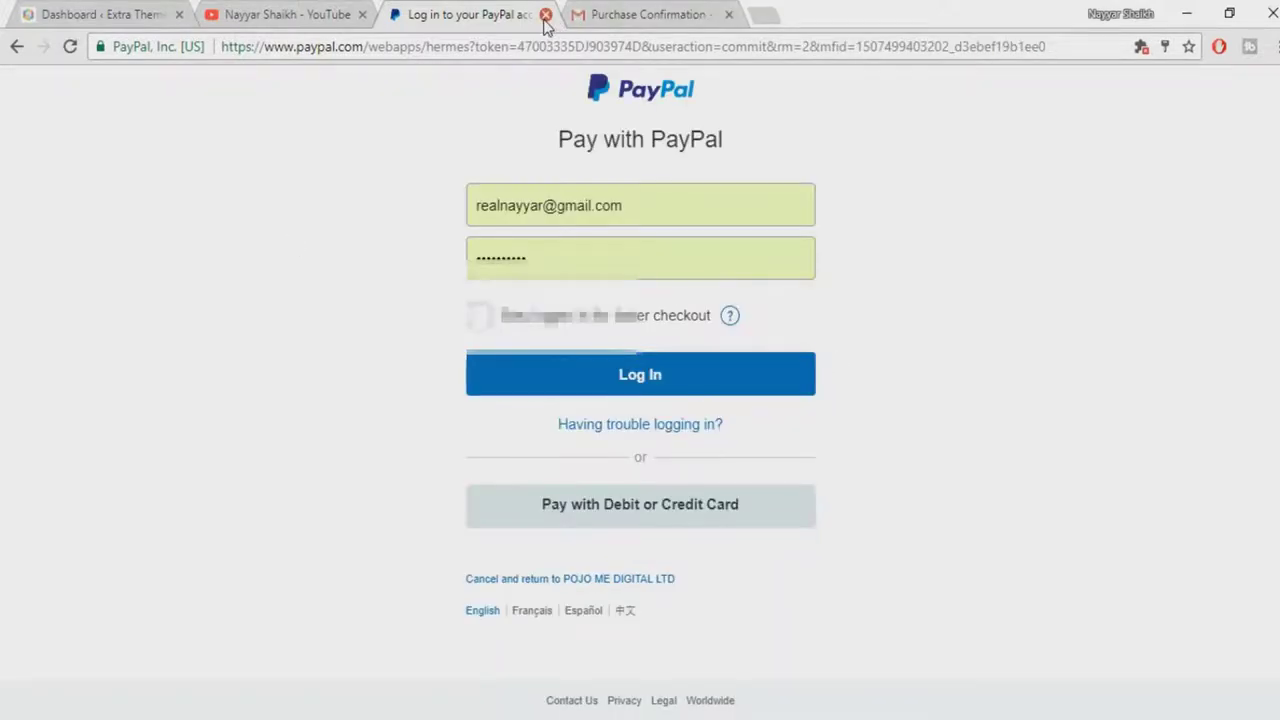
click(545, 15)
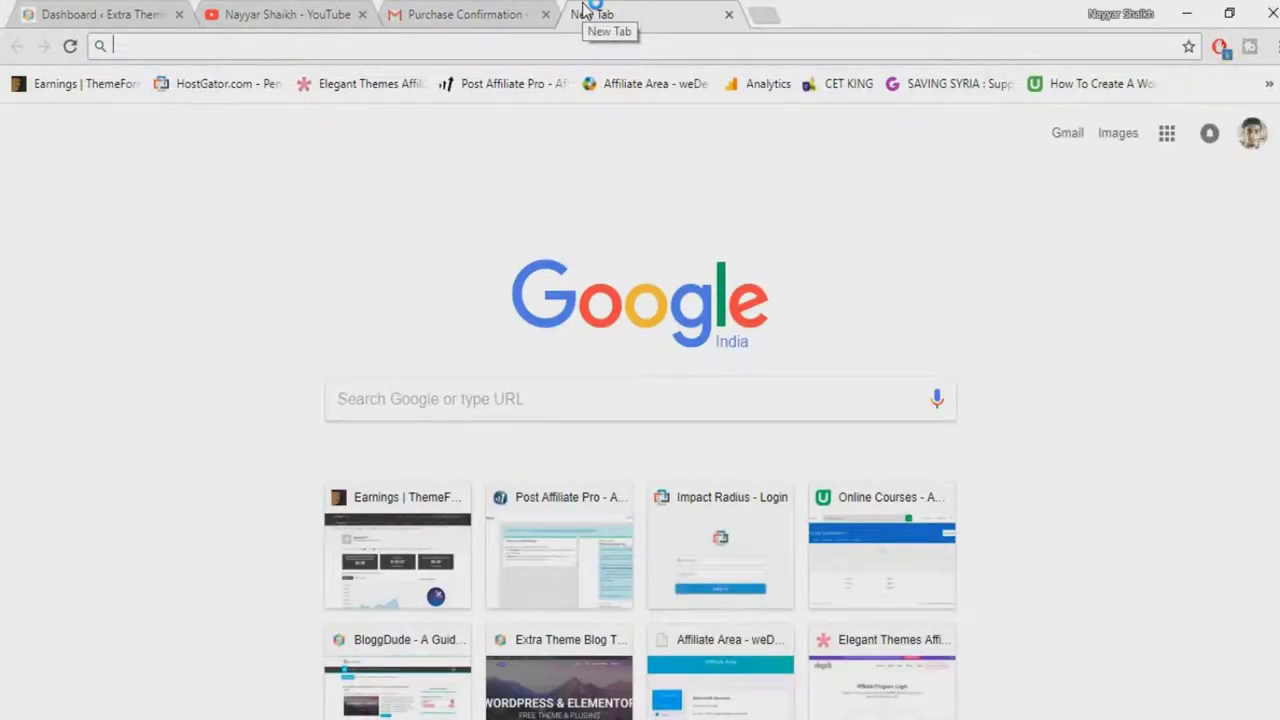
Open my.elementor.com in a new browser tab and log in to the account with the filled-in credentials
text(my.elementor.com)
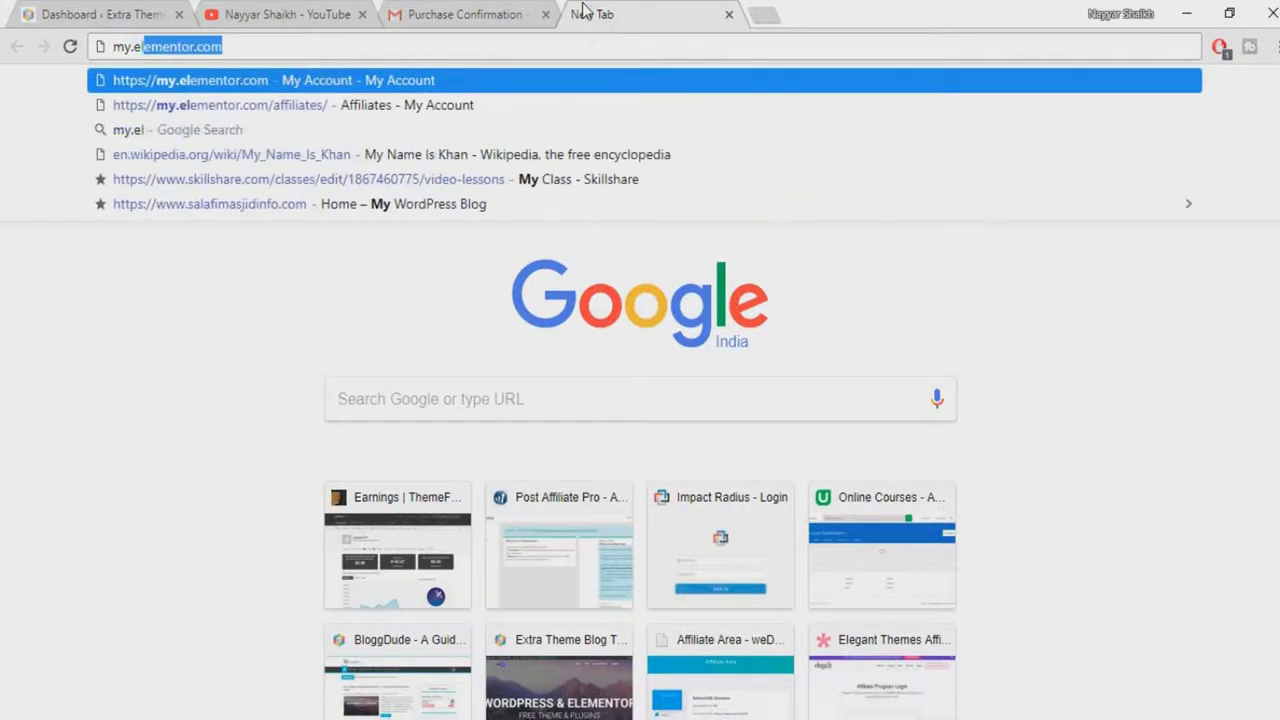
key(Return)
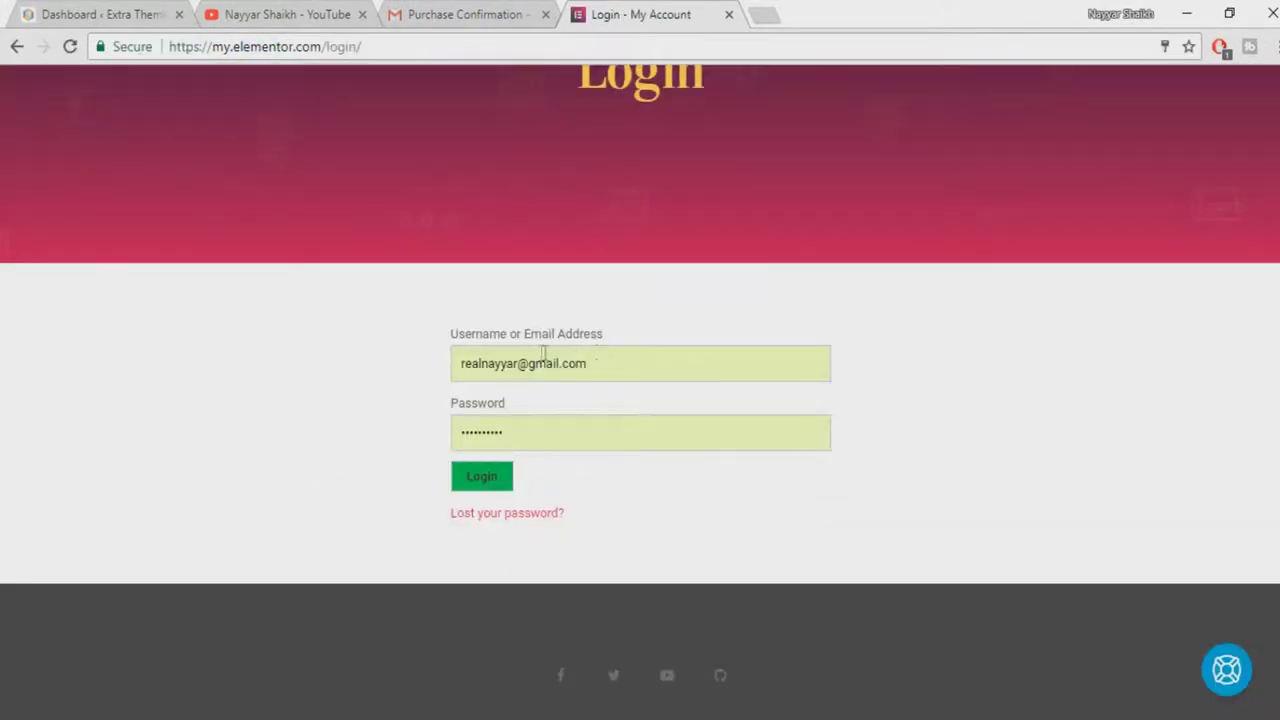
click(489, 485)
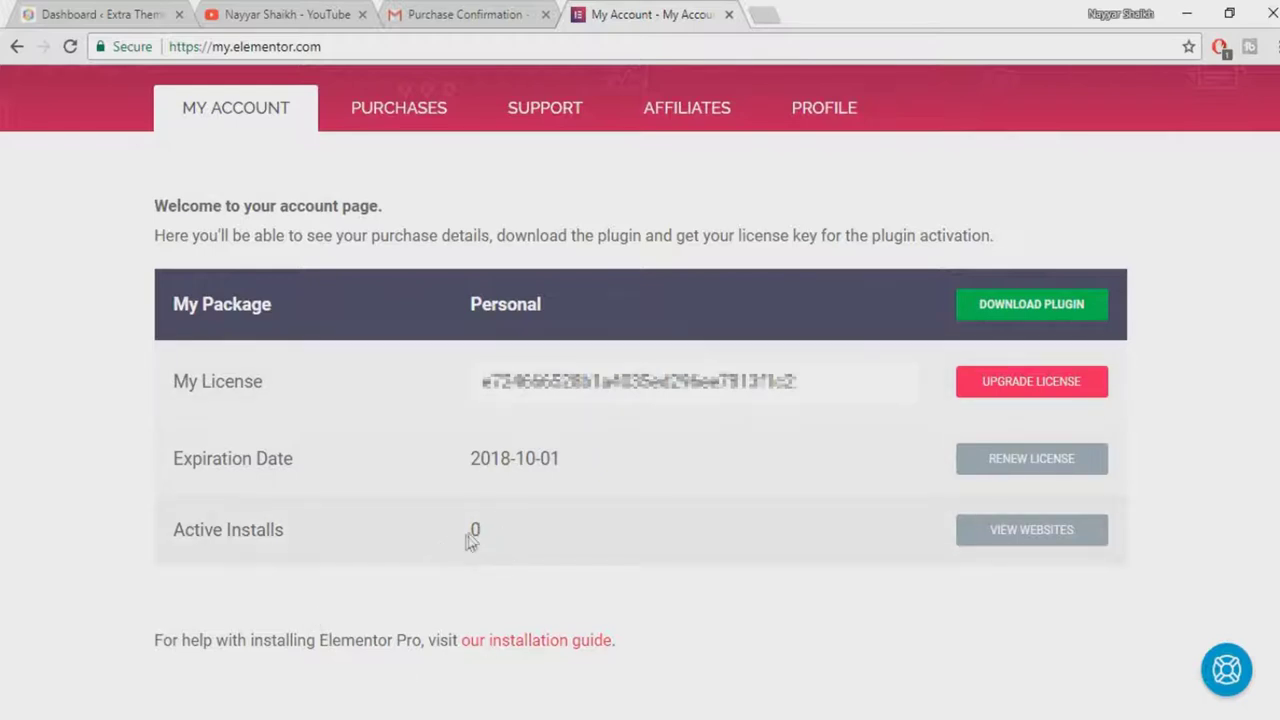
Authorize the WordPress site for the Elementor Pro license by adding the base URL copied from its dashboard address
click(1038, 538)
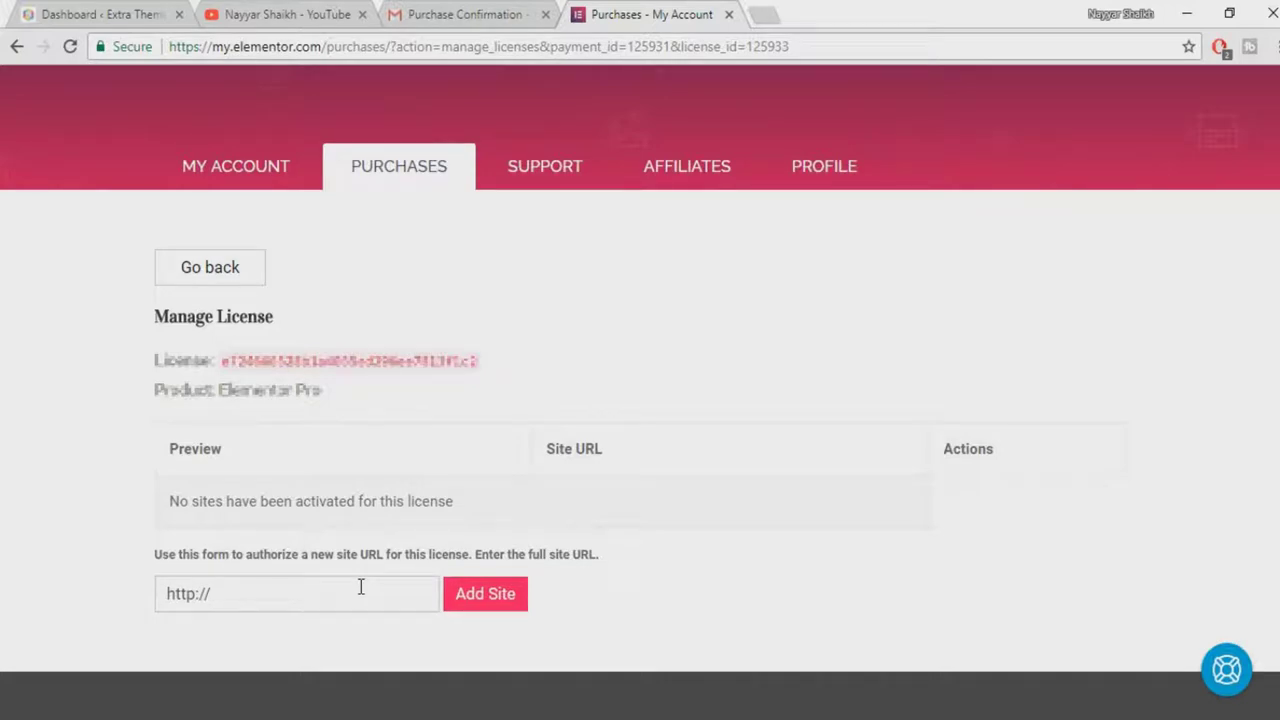
click(135, 12)
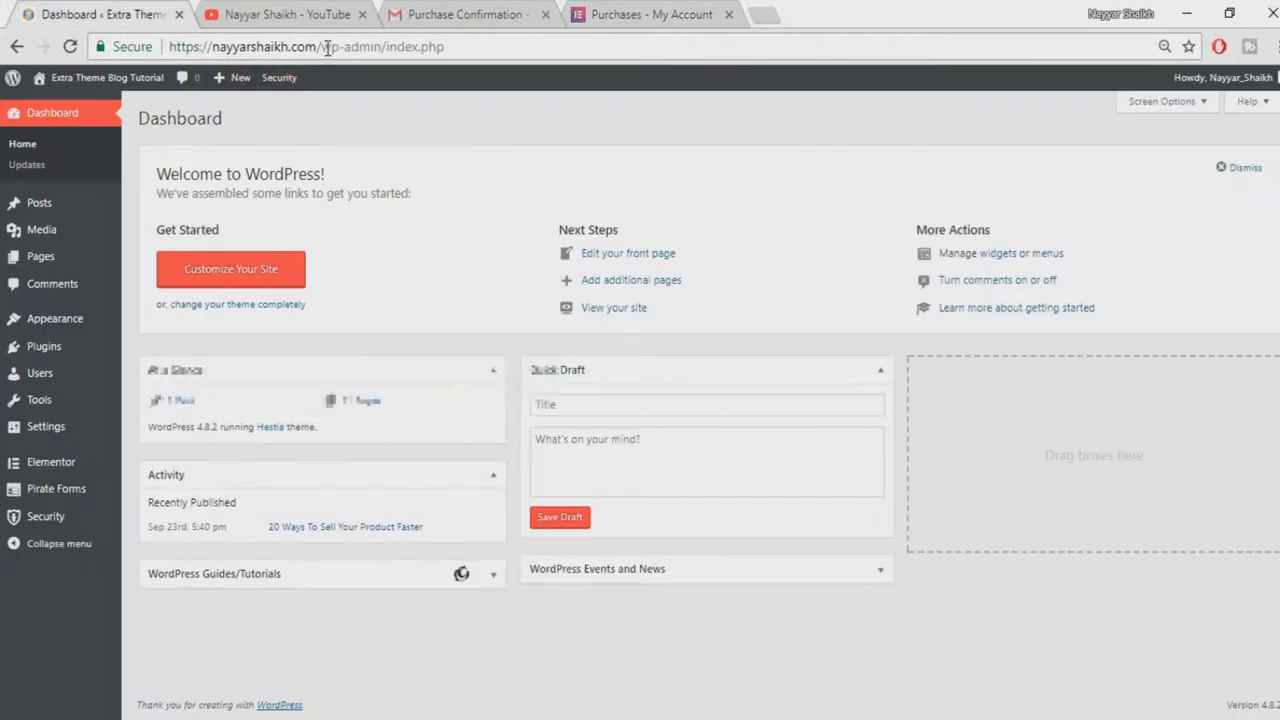
drag(323, 47, 112, 55)
key(ctrl+c)
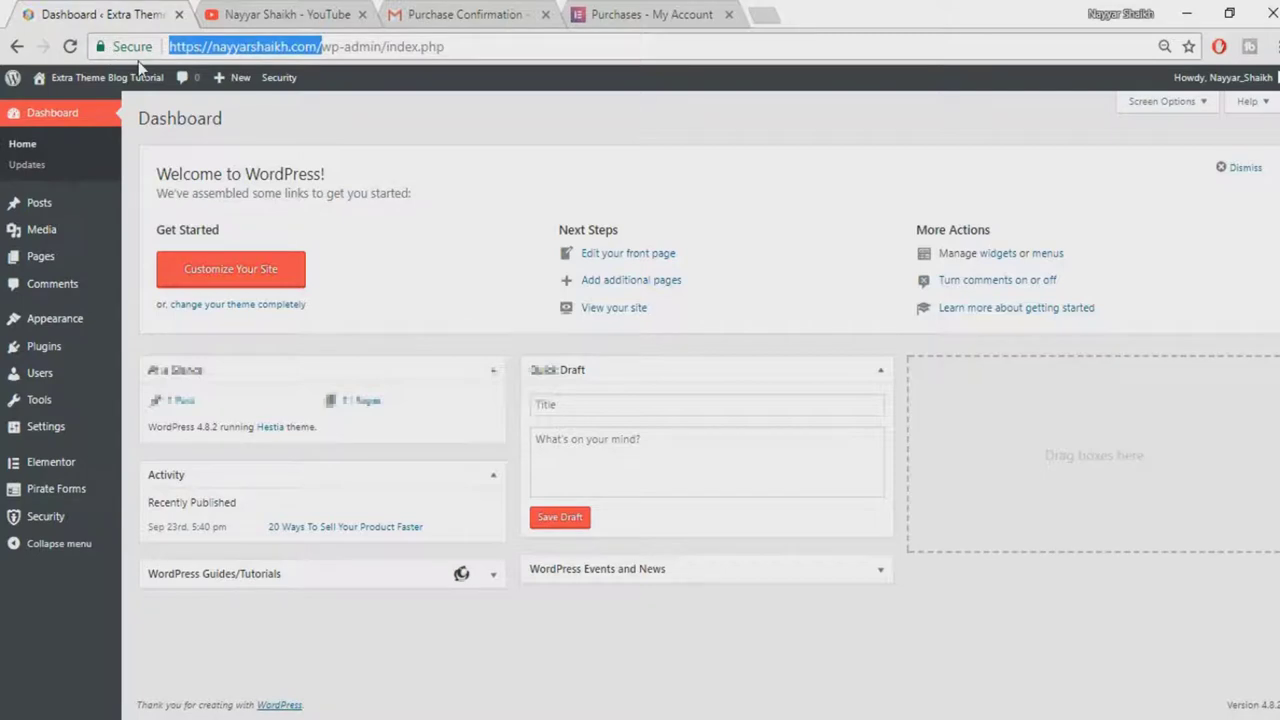
click(680, 14)
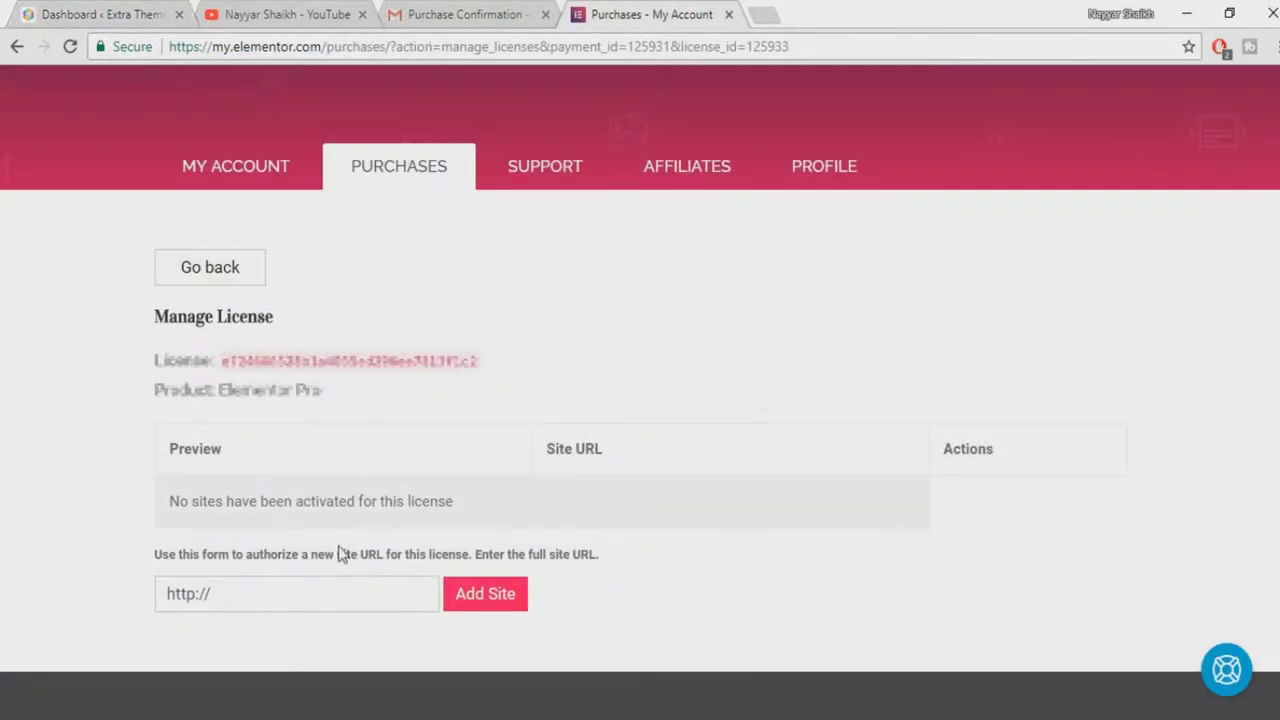
click(326, 606)
key(ctrl+a)
key(ctrl+v)
click(505, 608)
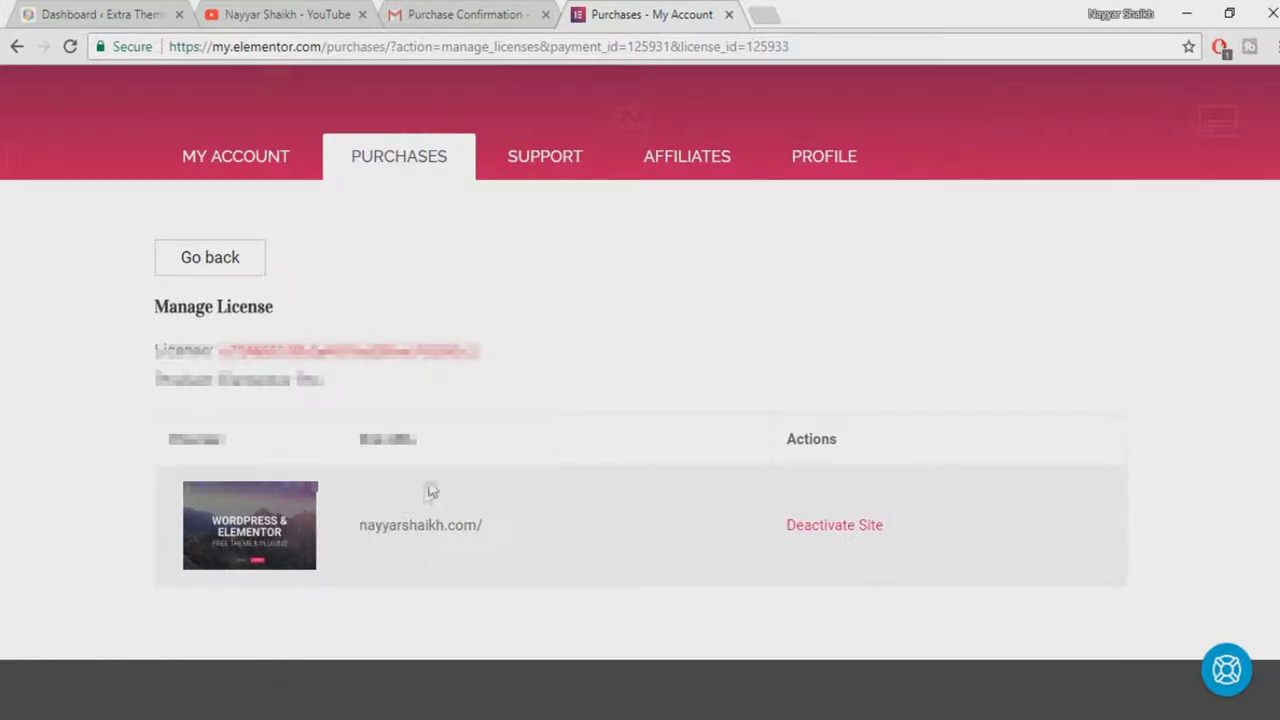
Select only the license key, without its label, on the Manage License page
triple_click(410, 355)
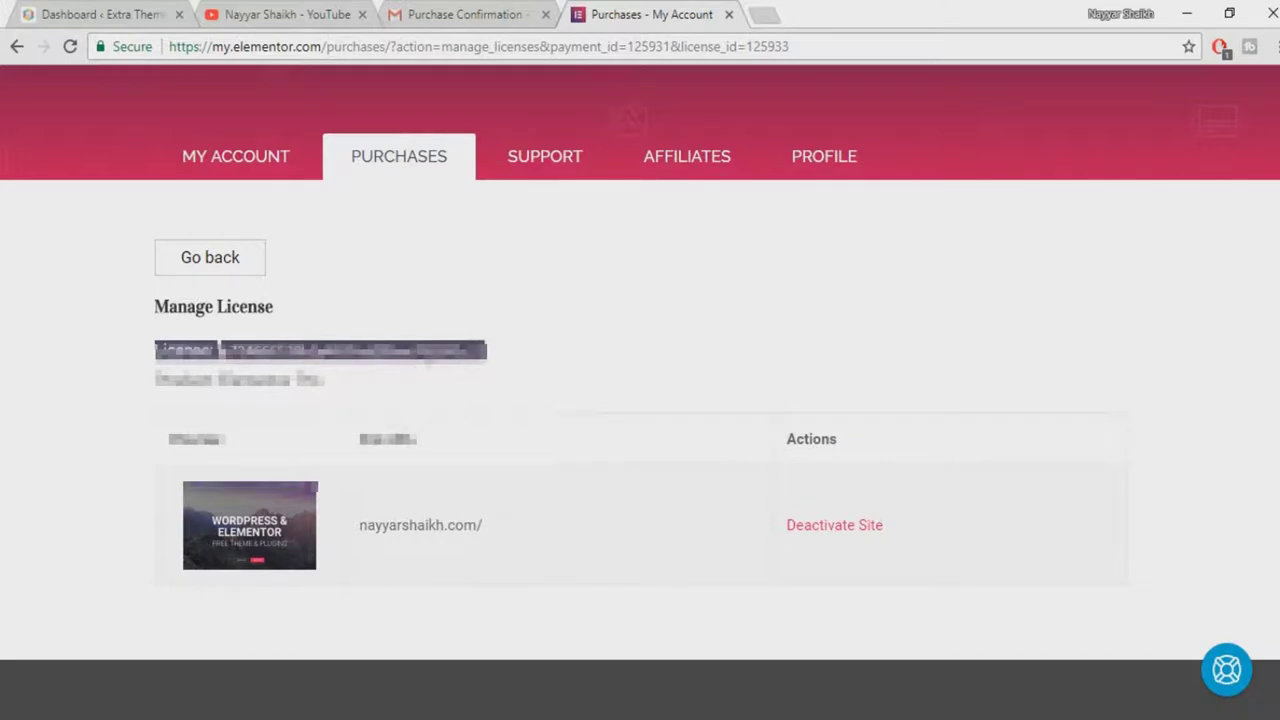
click(322, 365)
drag(220, 355, 480, 348)
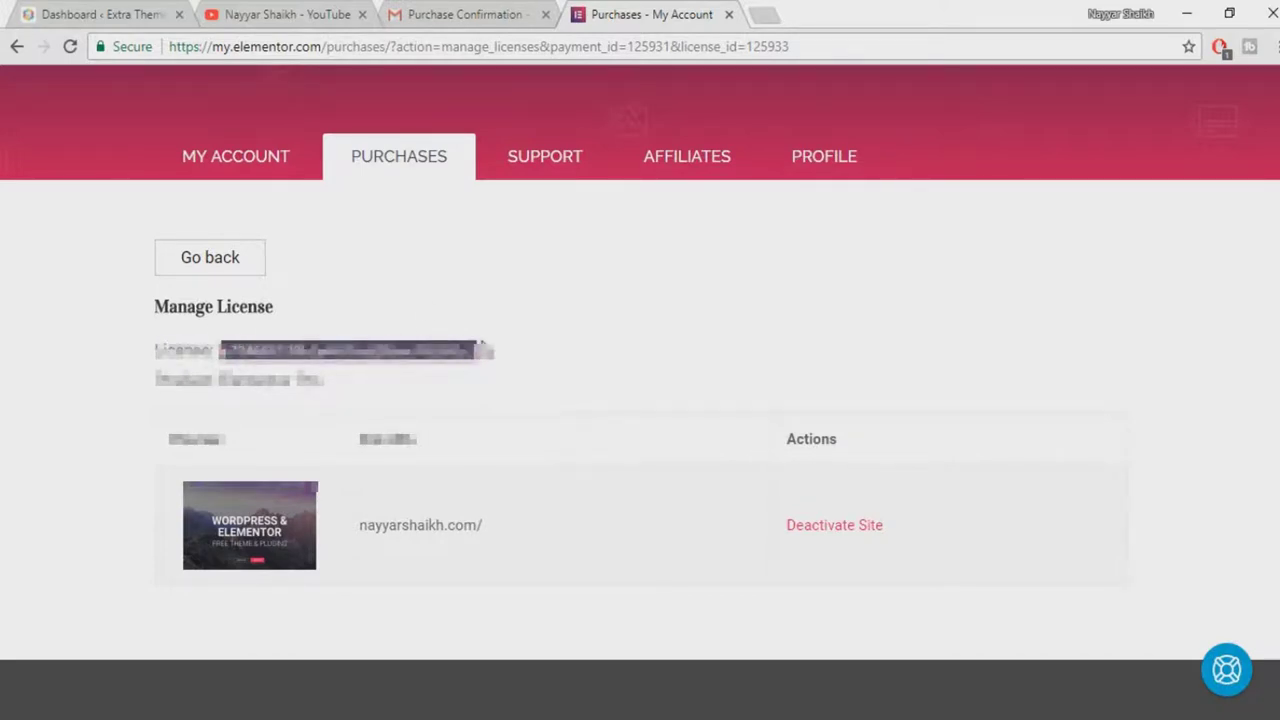
Search the WordPress plugin directory for "elementor" to check the free Elementor Page Builder plugin
click(100, 14)
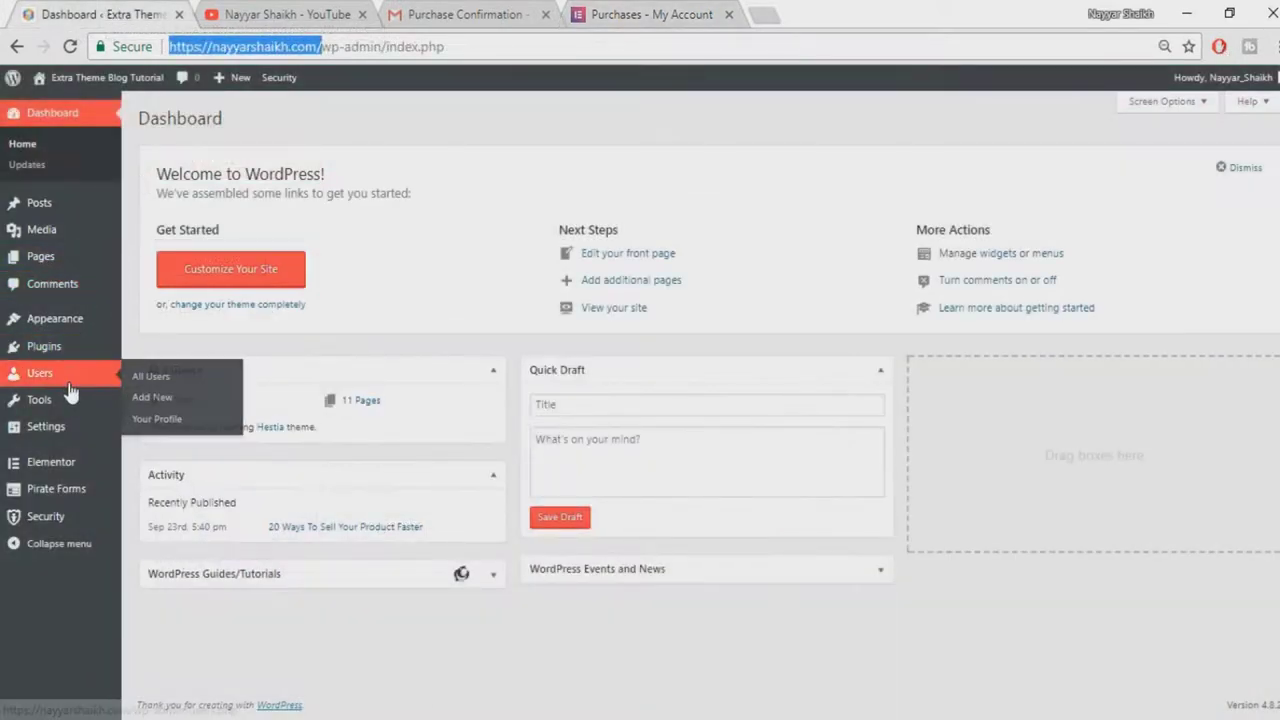
mouse_move(70, 360)
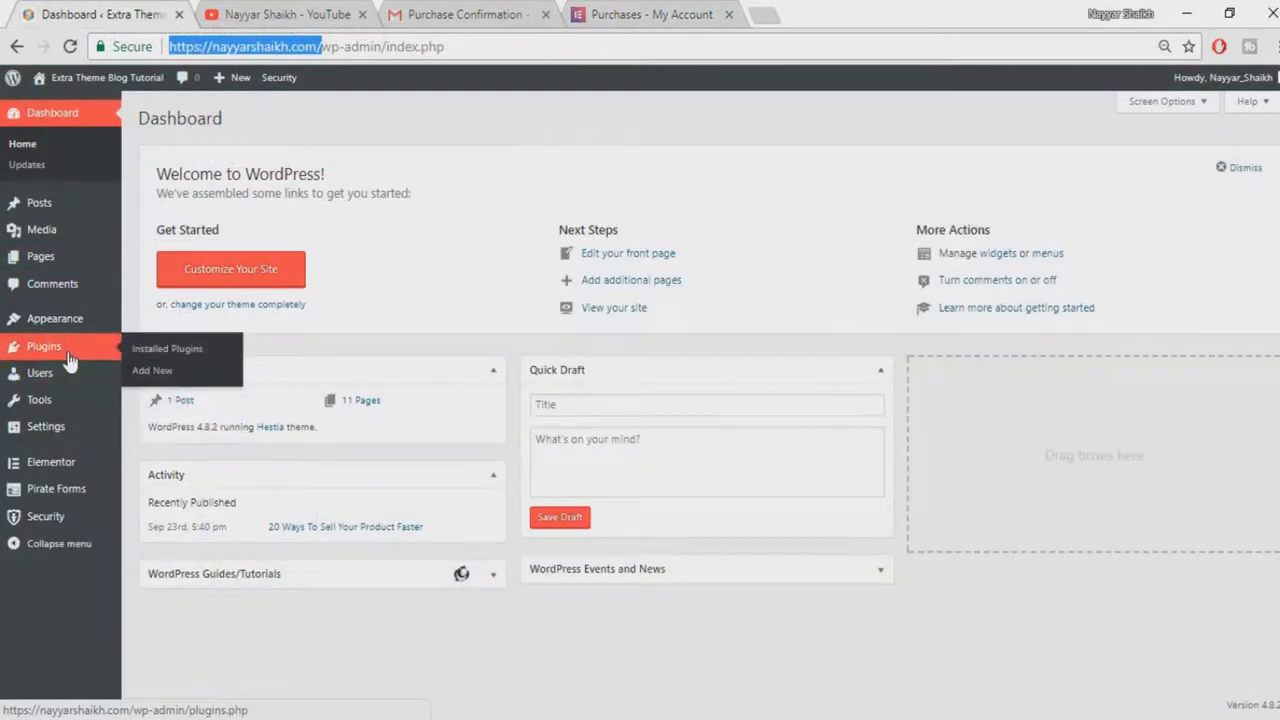
click(172, 372)
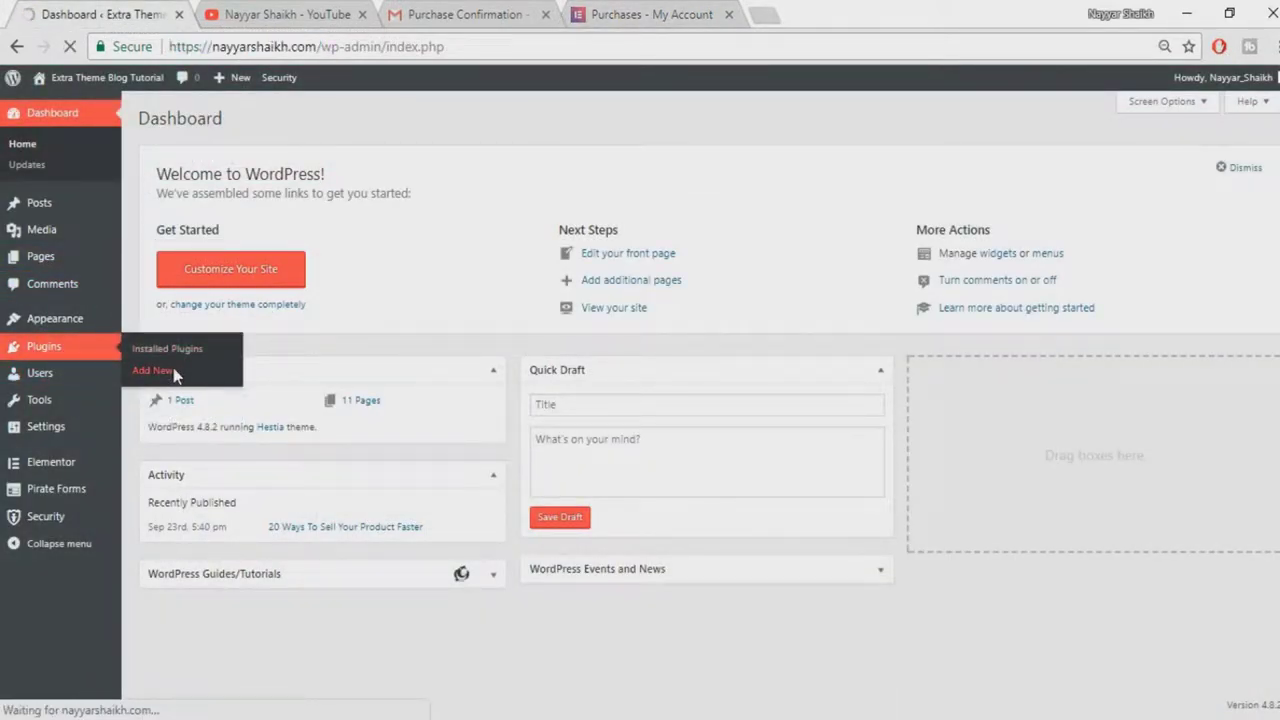
click(1076, 163)
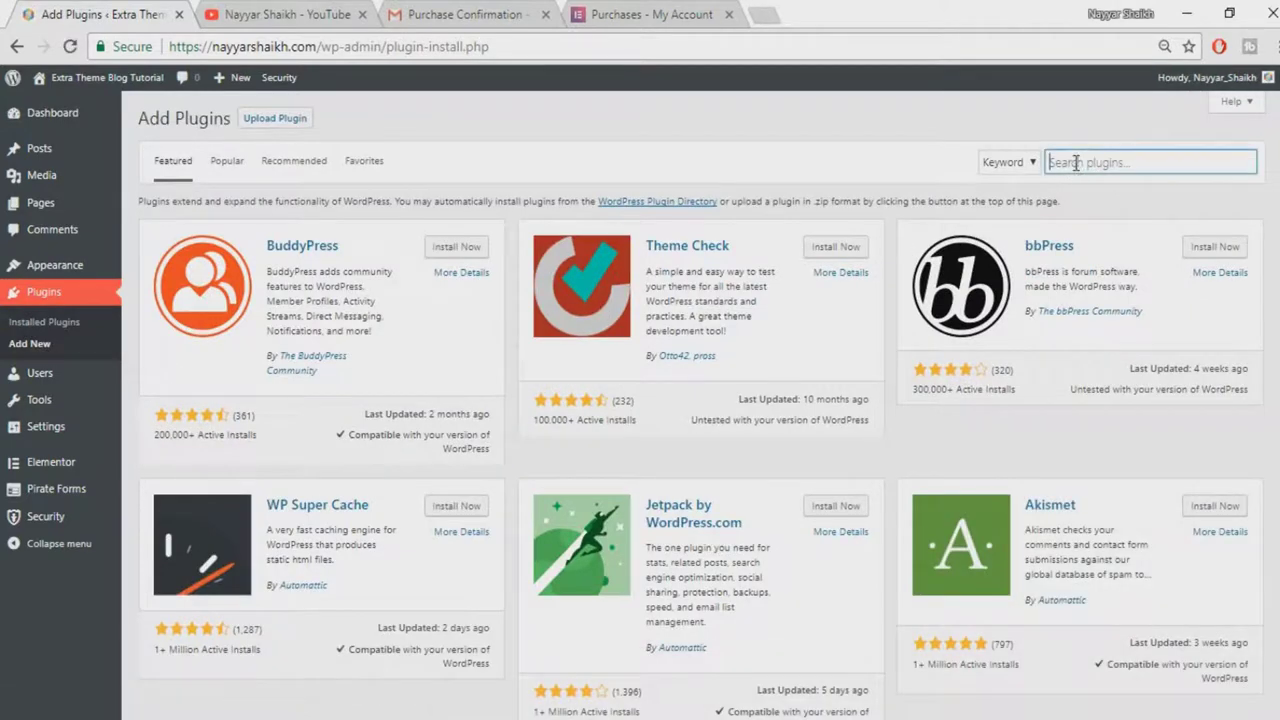
text(elementor)
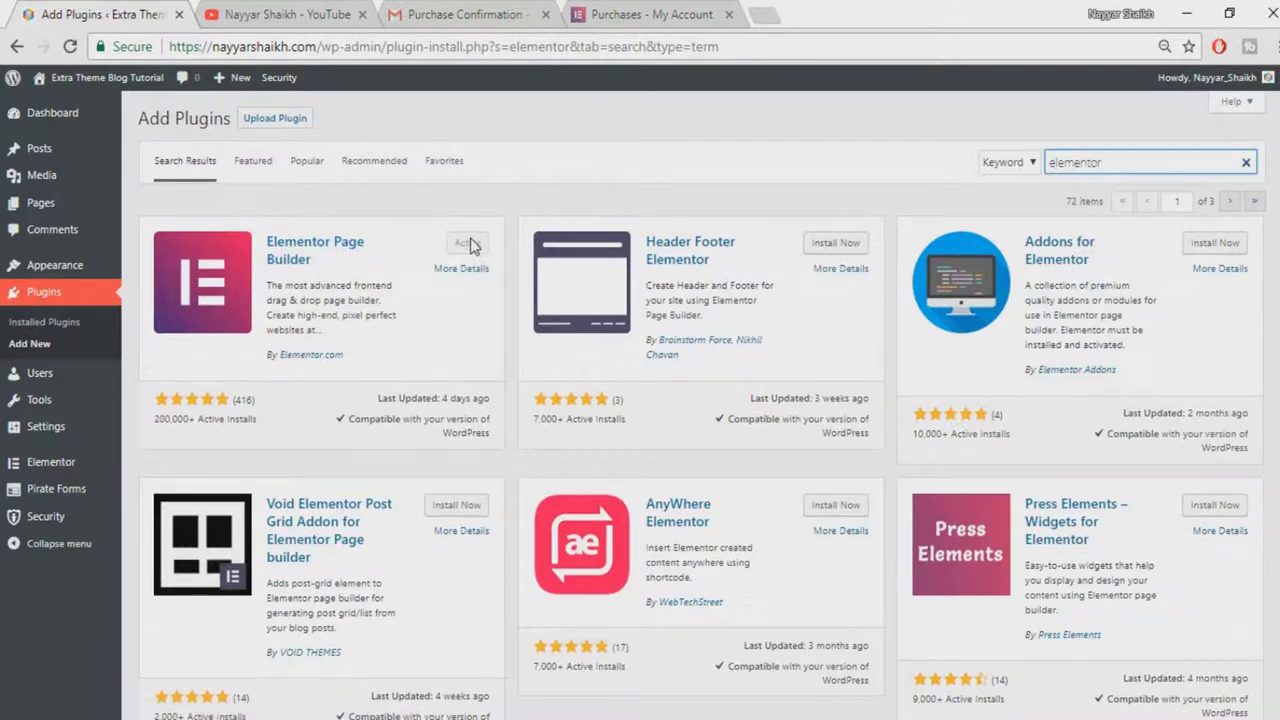
Download the Elementor Pro plugin package from the Elementor account overview
click(655, 14)
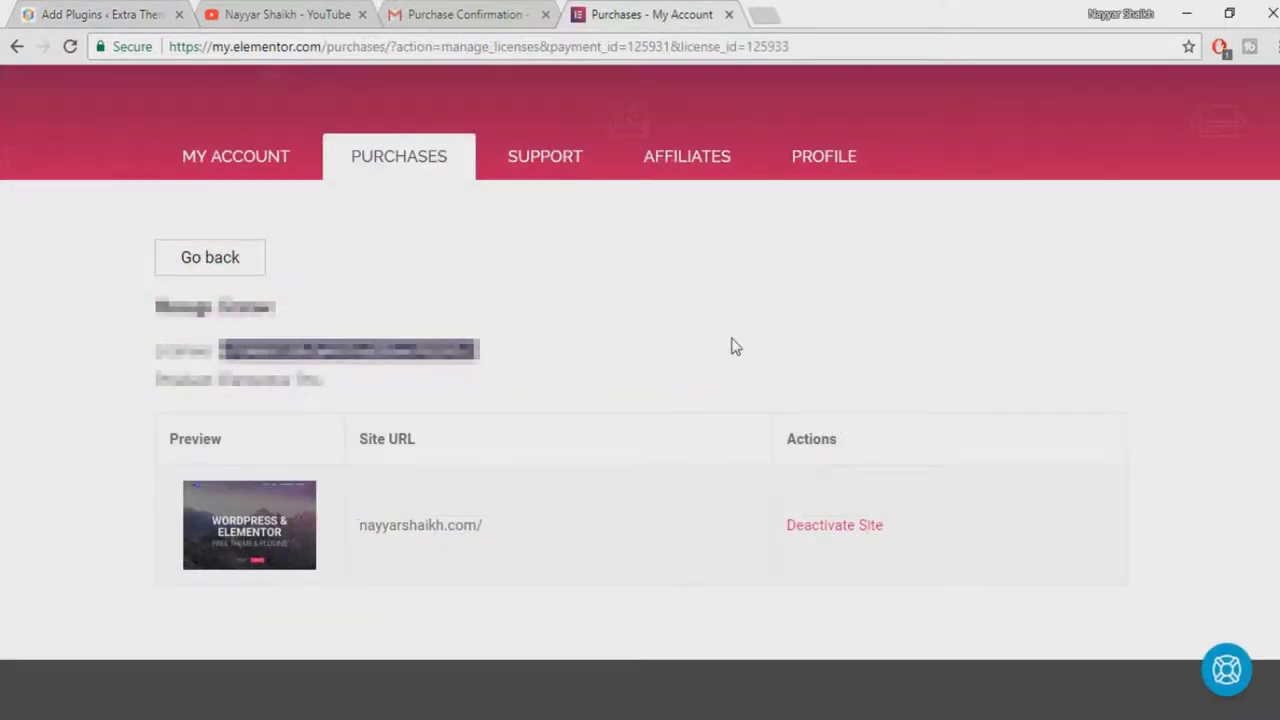
click(263, 178)
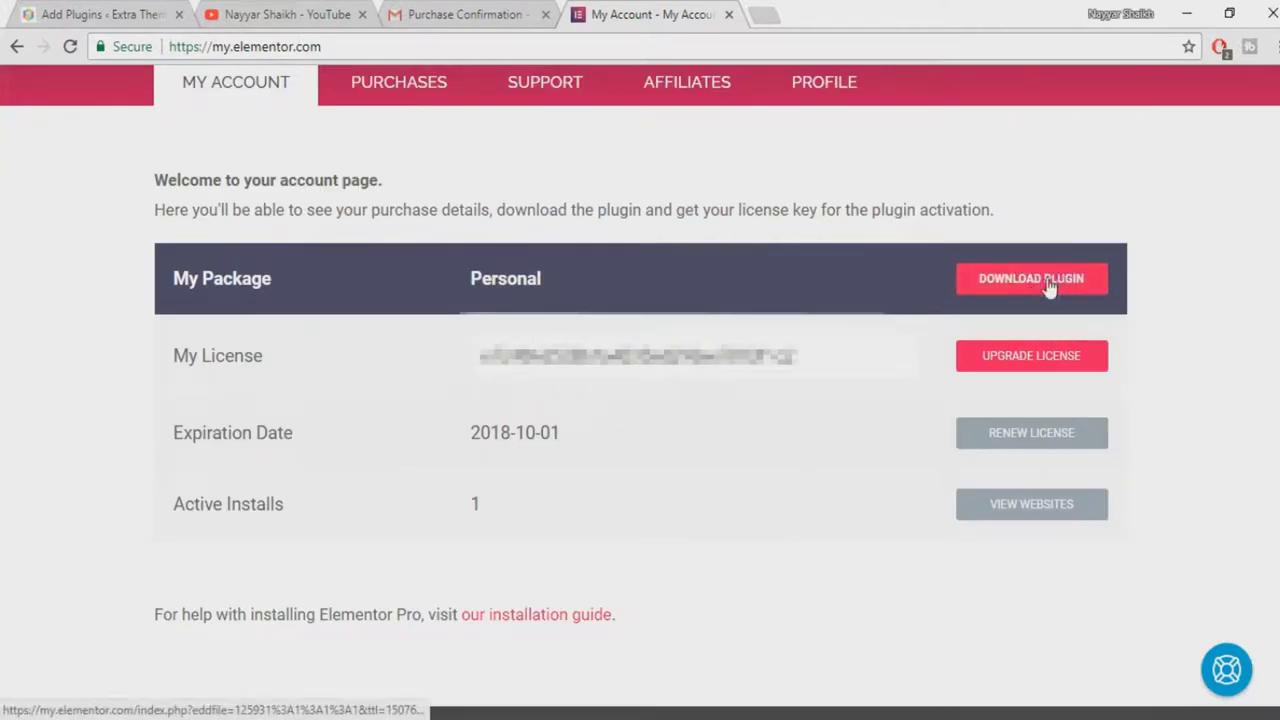
click(1052, 284)
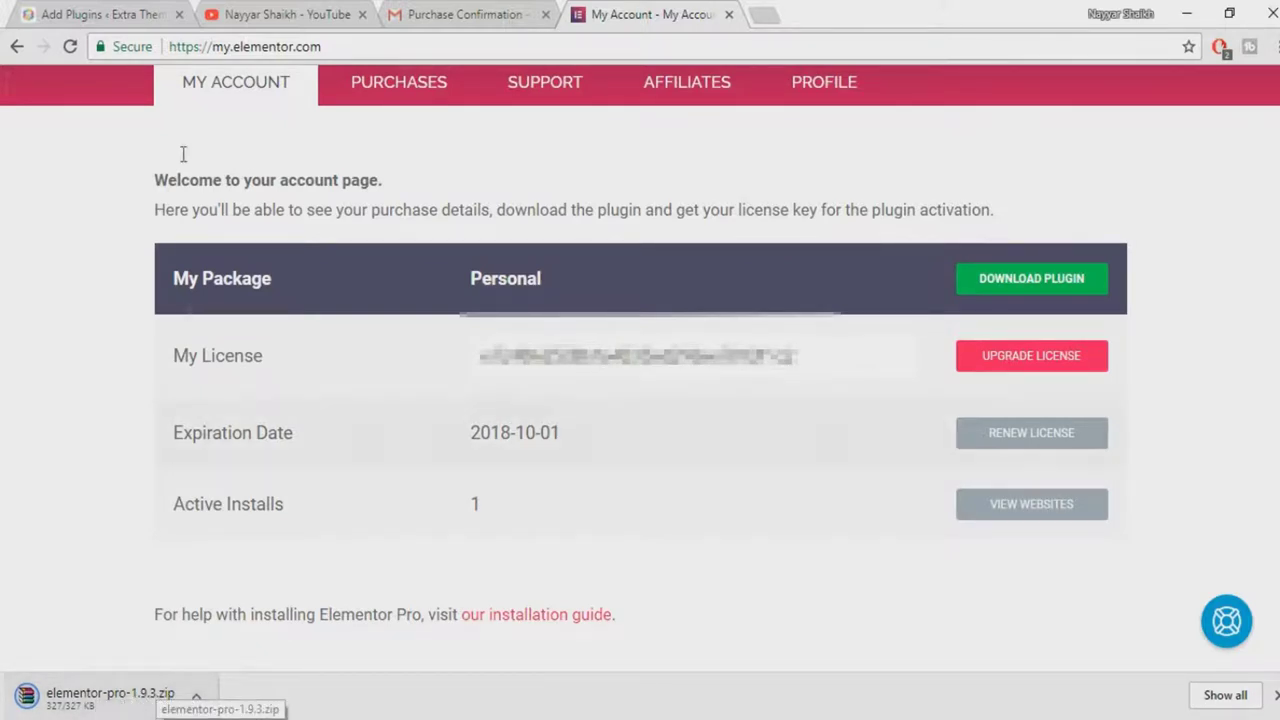
Upload elementor-pro-1.9.3.zip from the Downloads folder to the WordPress site, then install and activate the plugin
click(112, 12)
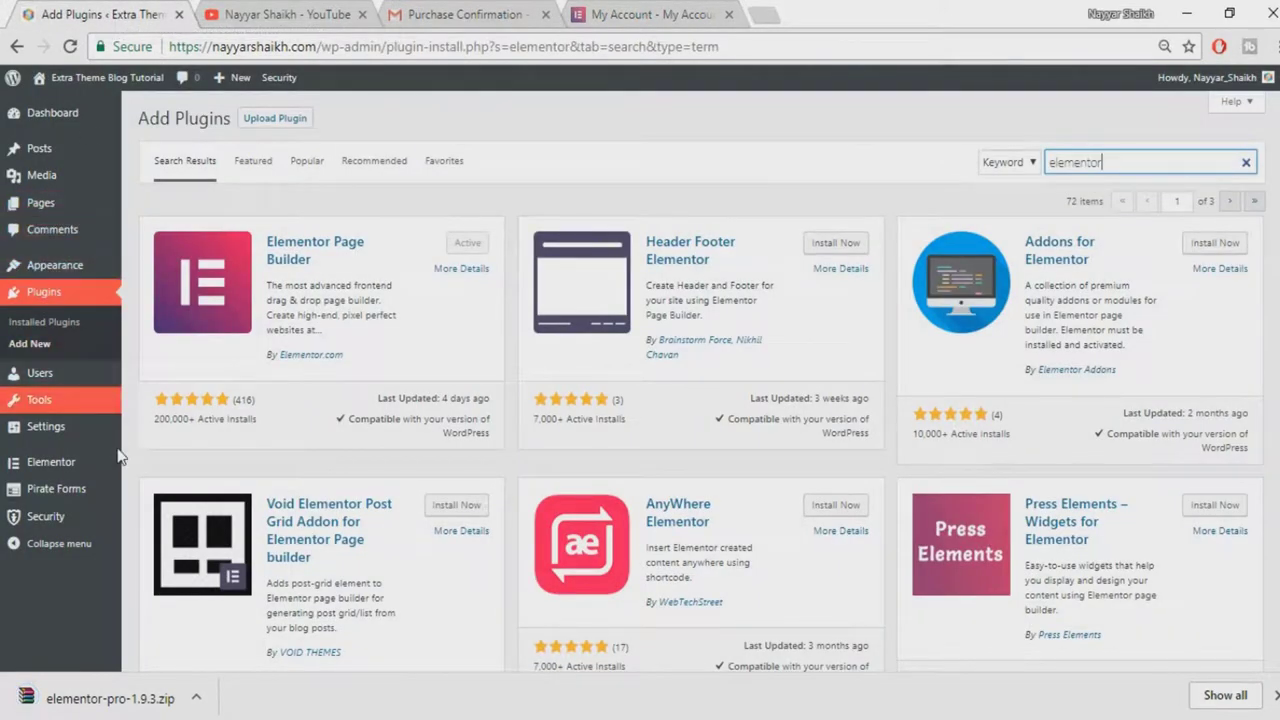
click(285, 120)
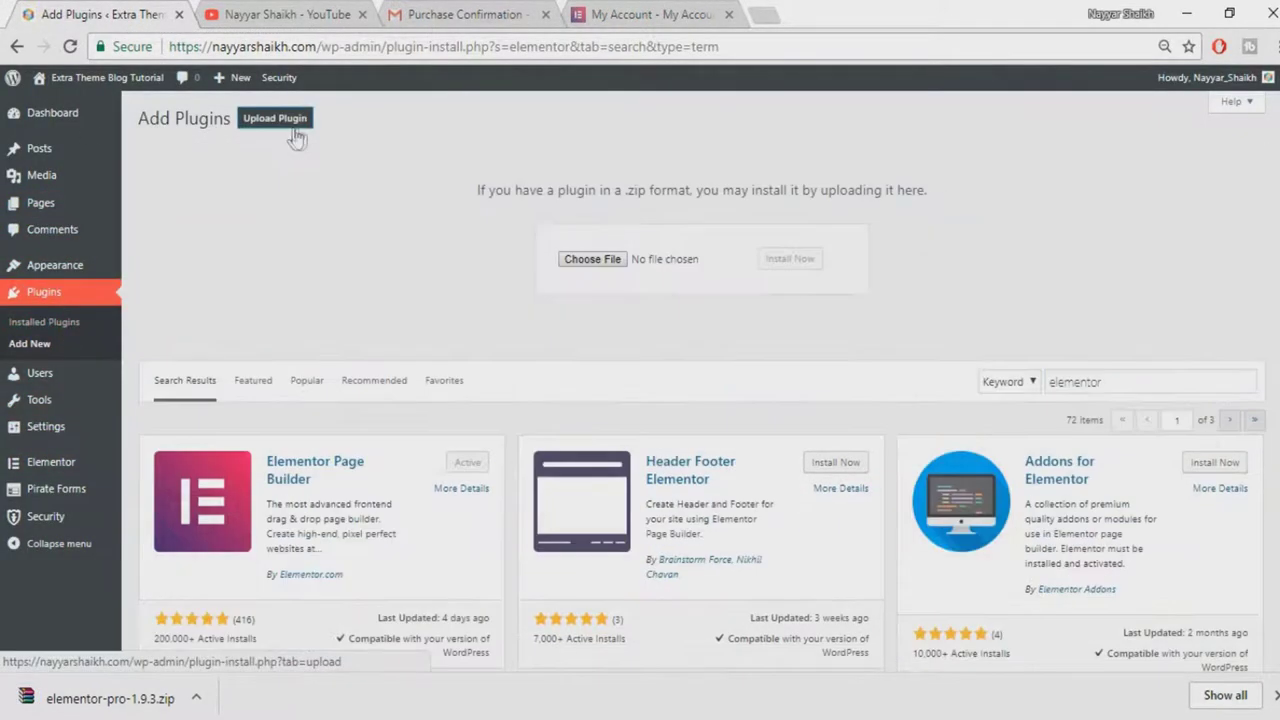
click(600, 262)
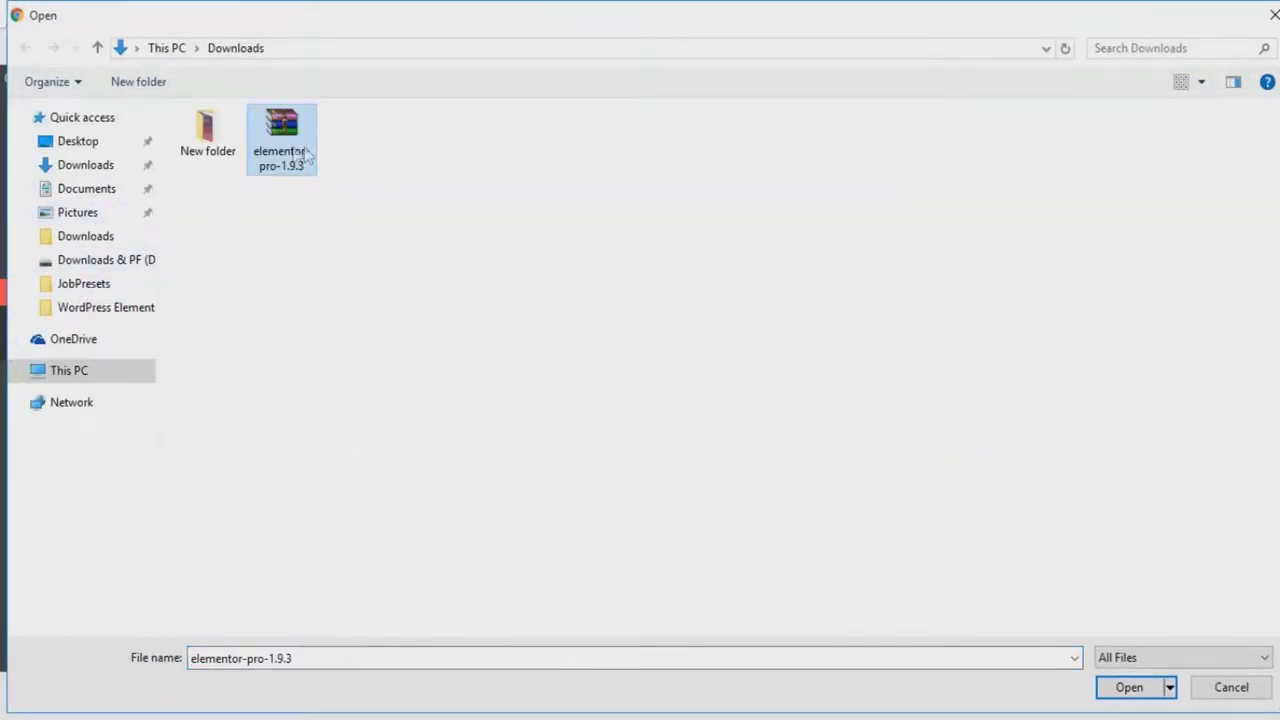
click(1129, 690)
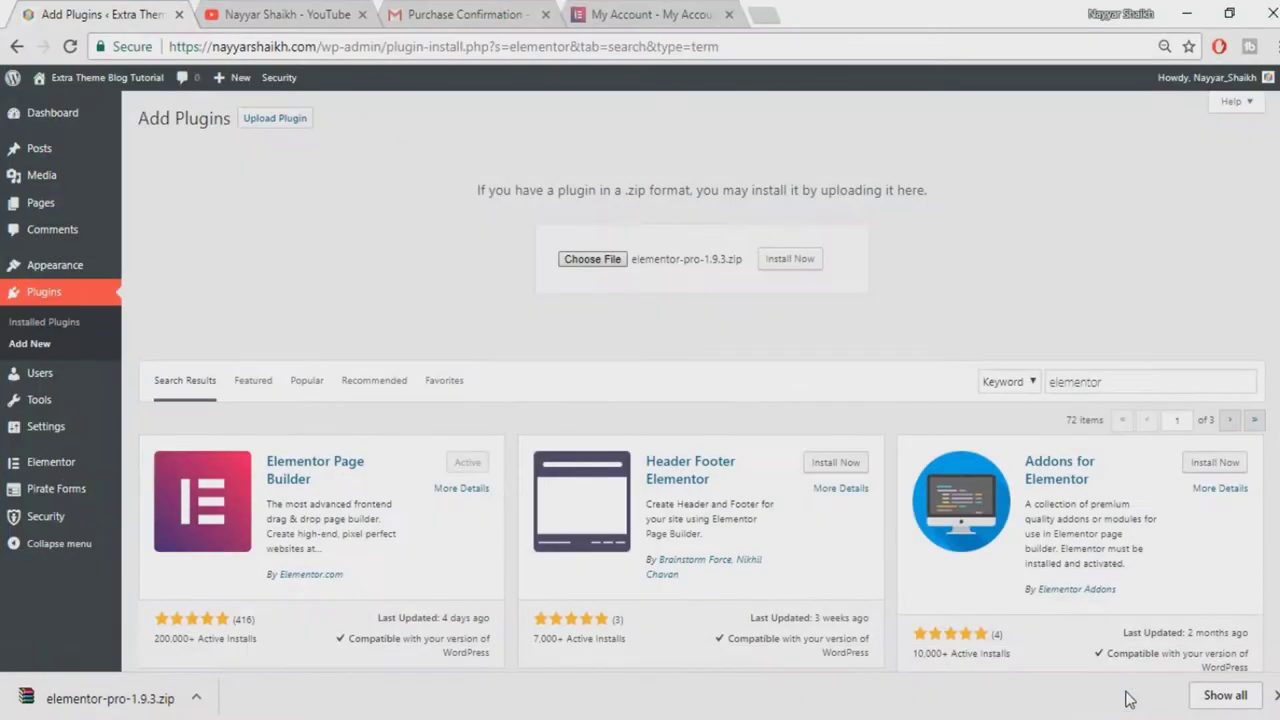
click(789, 259)
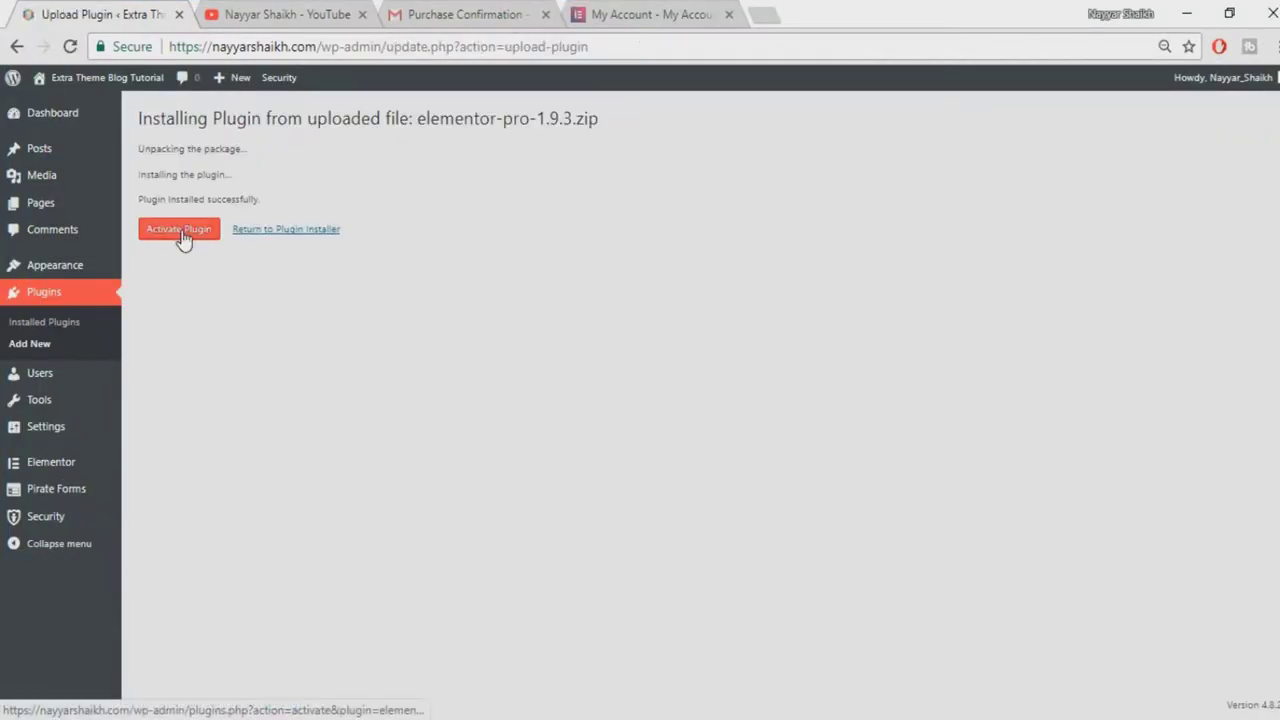
click(183, 233)
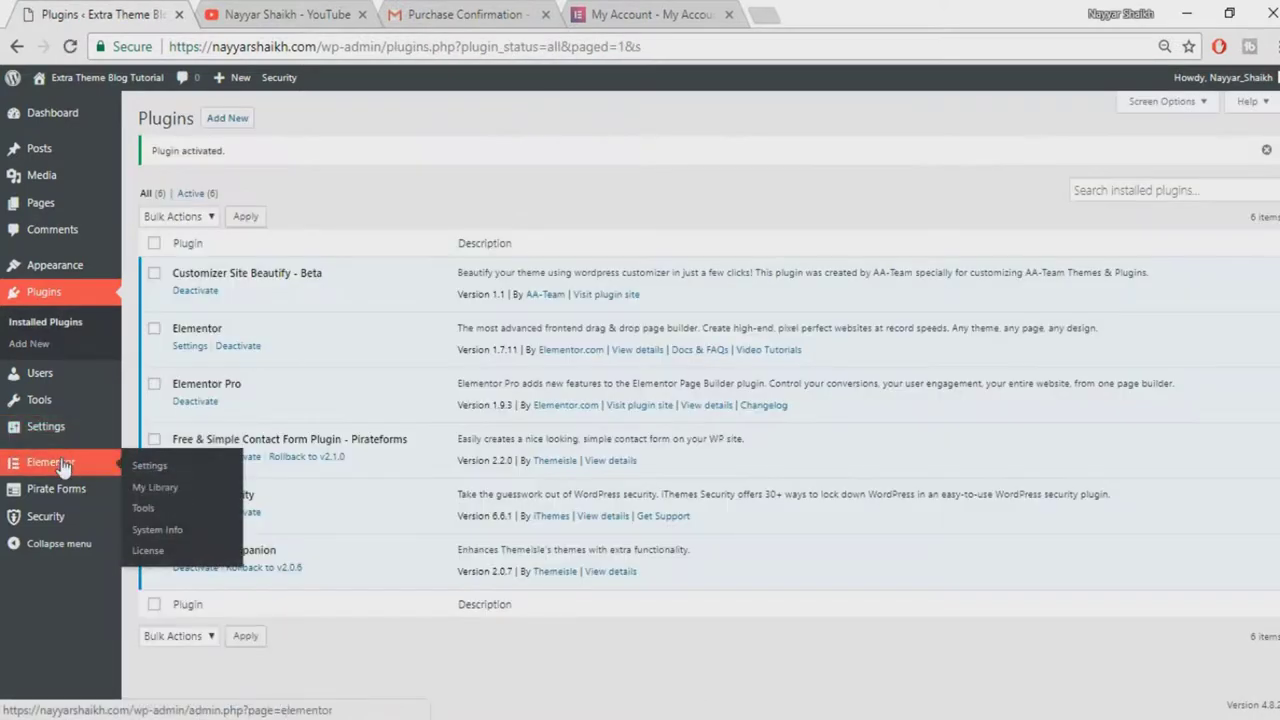
Open the Elementor license settings in WordPress and check the license status
click(61, 458)
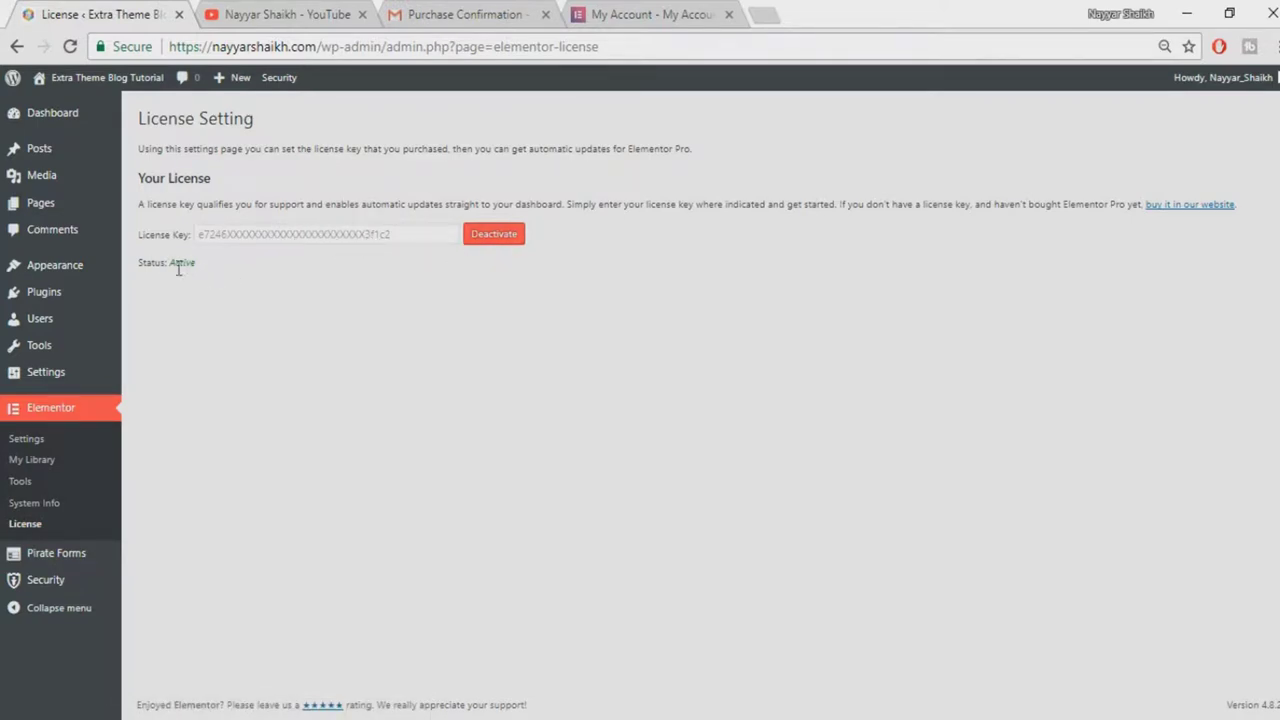
drag(141, 268, 221, 269)
click(210, 267)
Publish a new page titled "New Page" with the Page Builder Blank template and open it for editing in Elementor
mouse_move(50, 216)
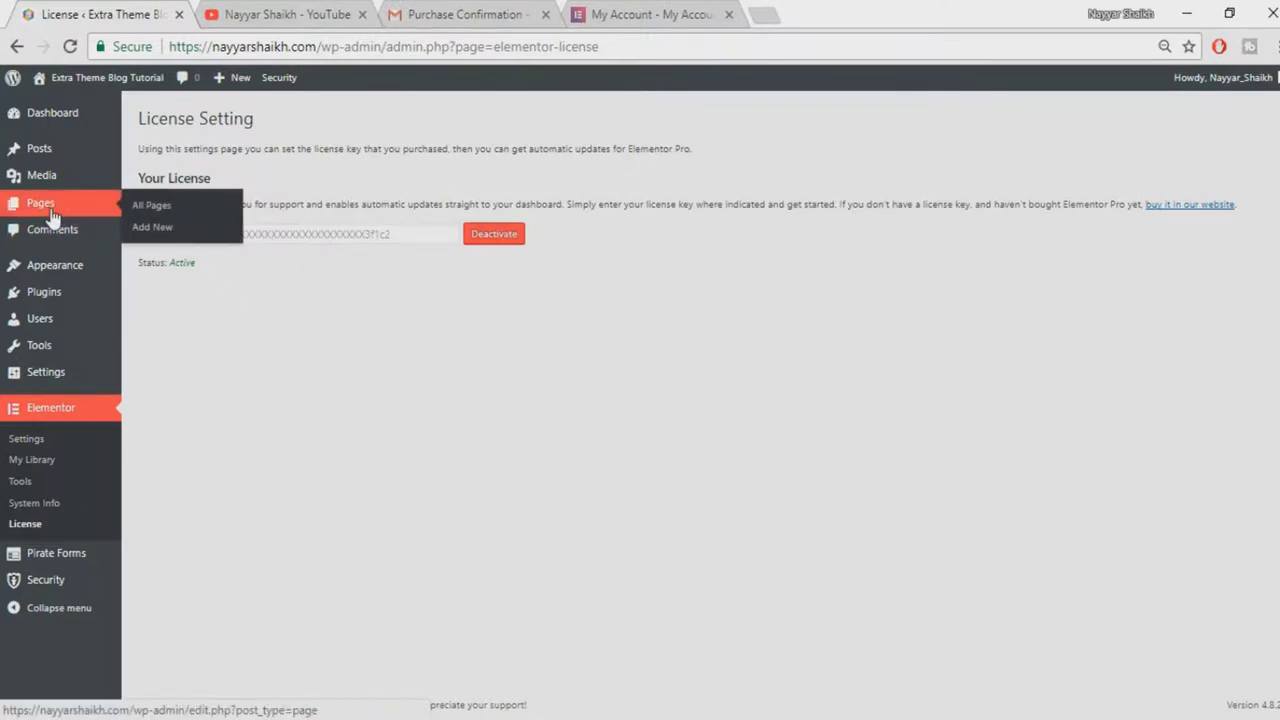
click(184, 231)
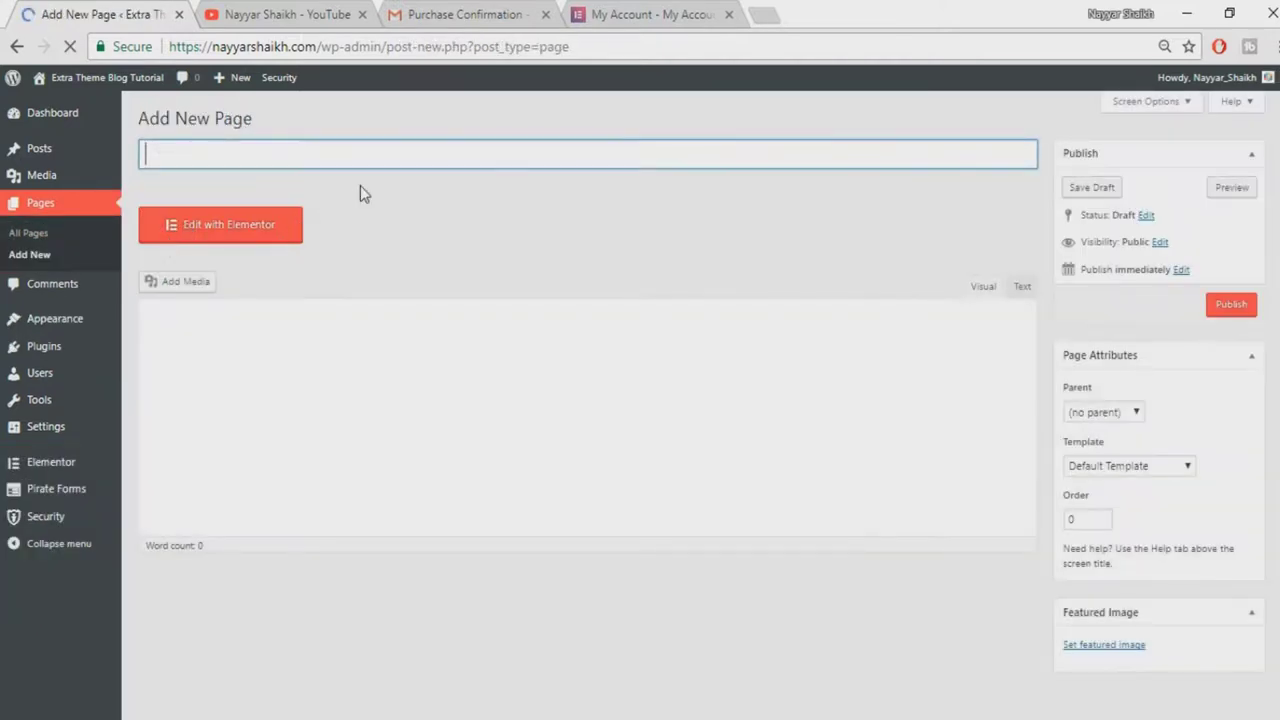
text(New Page)
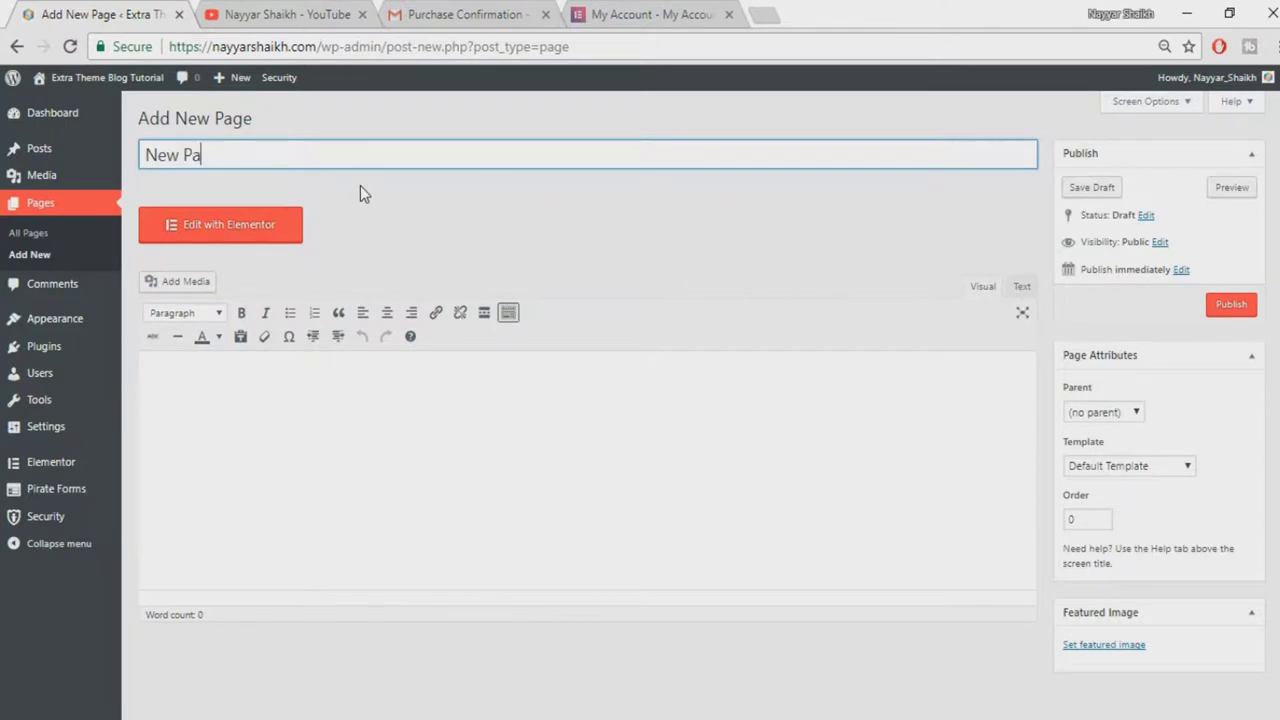
click(1166, 466)
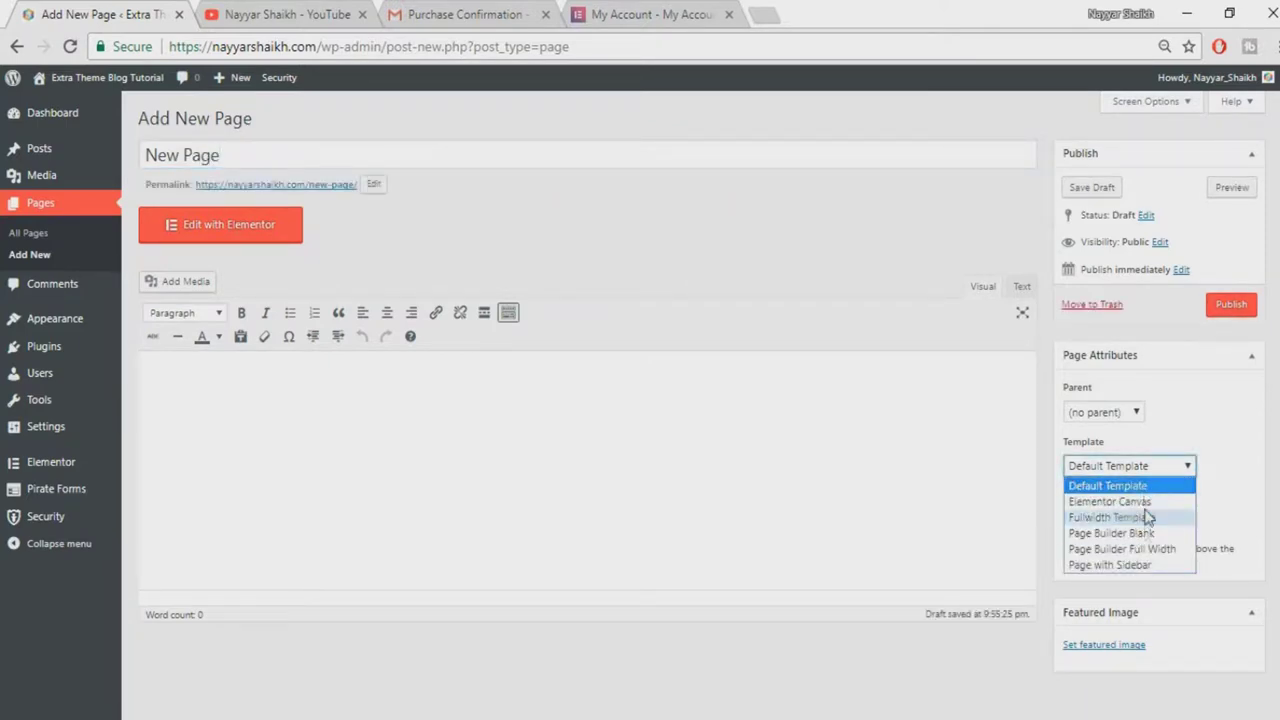
click(1138, 537)
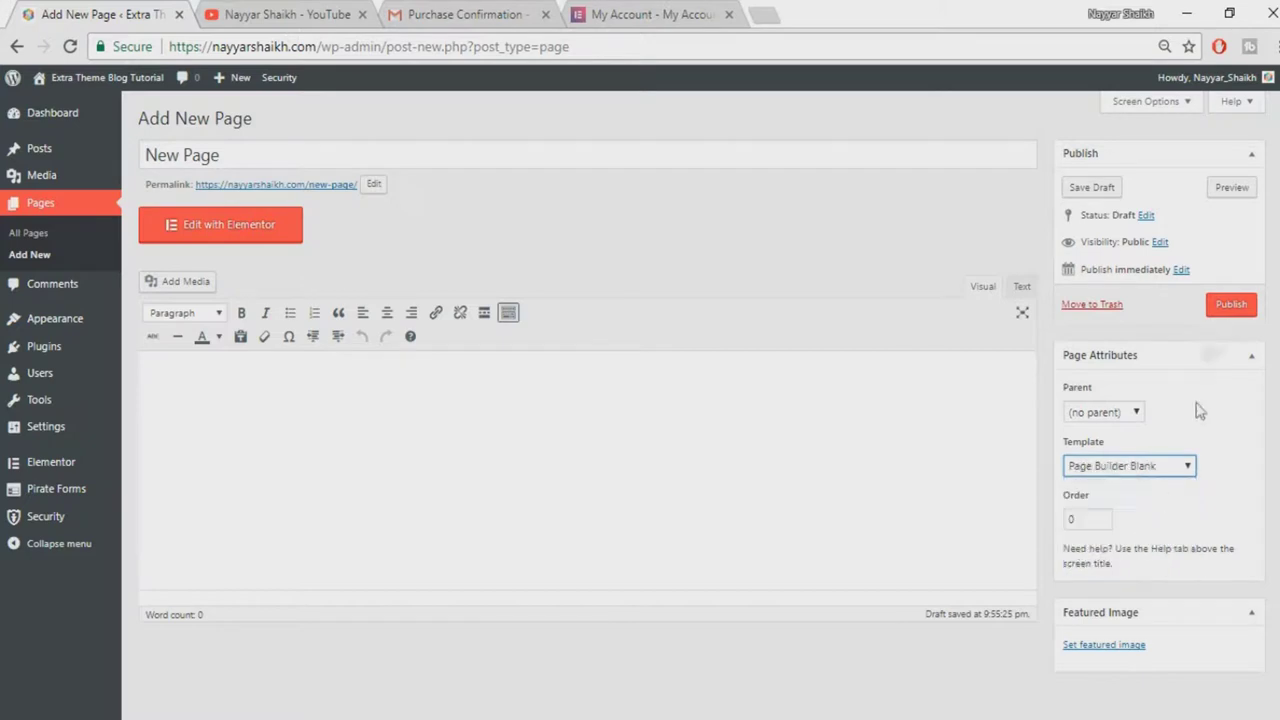
click(1240, 312)
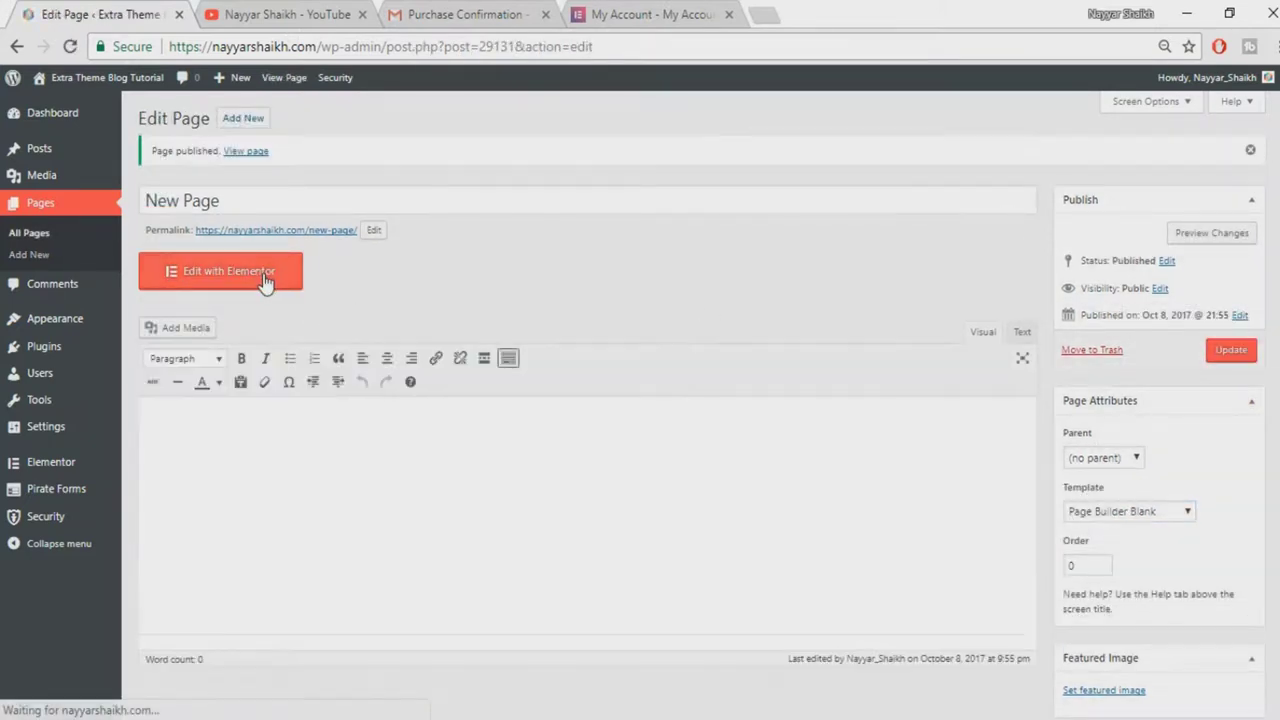
click(270, 279)
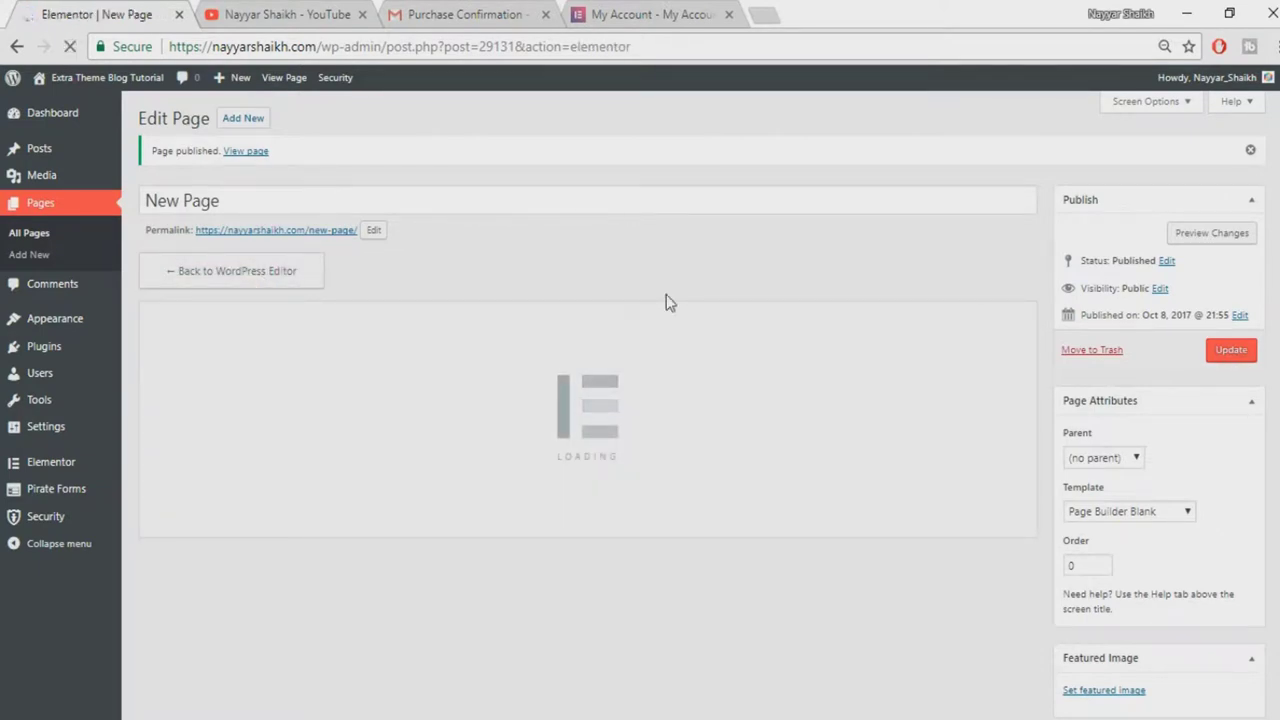
Try out the Pro Form widget on the empty page and delete the section containing it
scroll(152, 400, down, 1)
scroll(152, 400, down, 3)
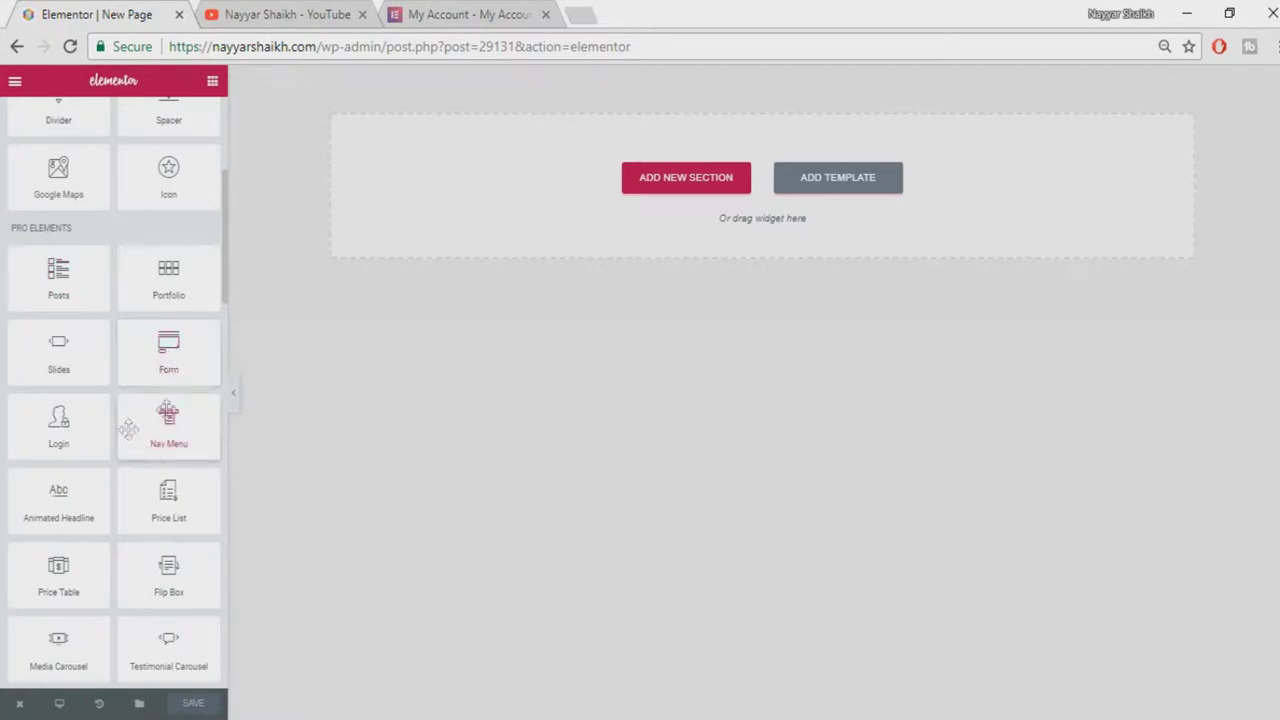
drag(165, 360, 657, 214)
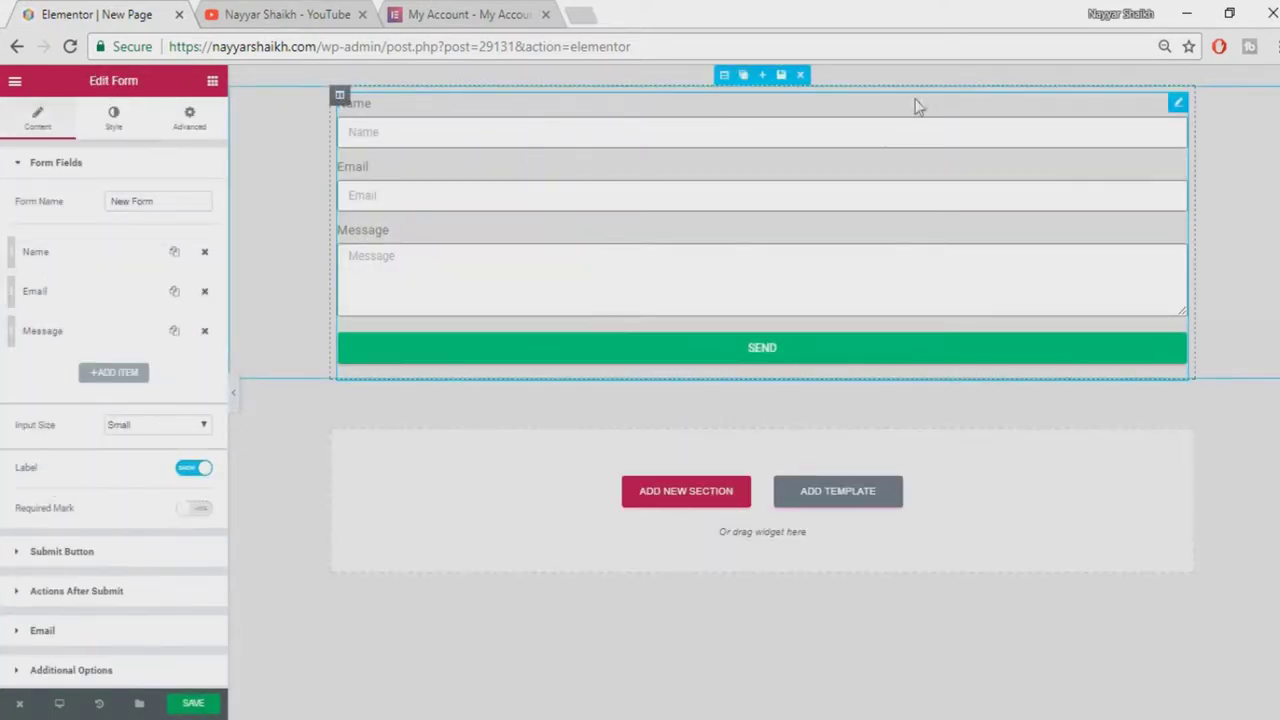
click(801, 76)
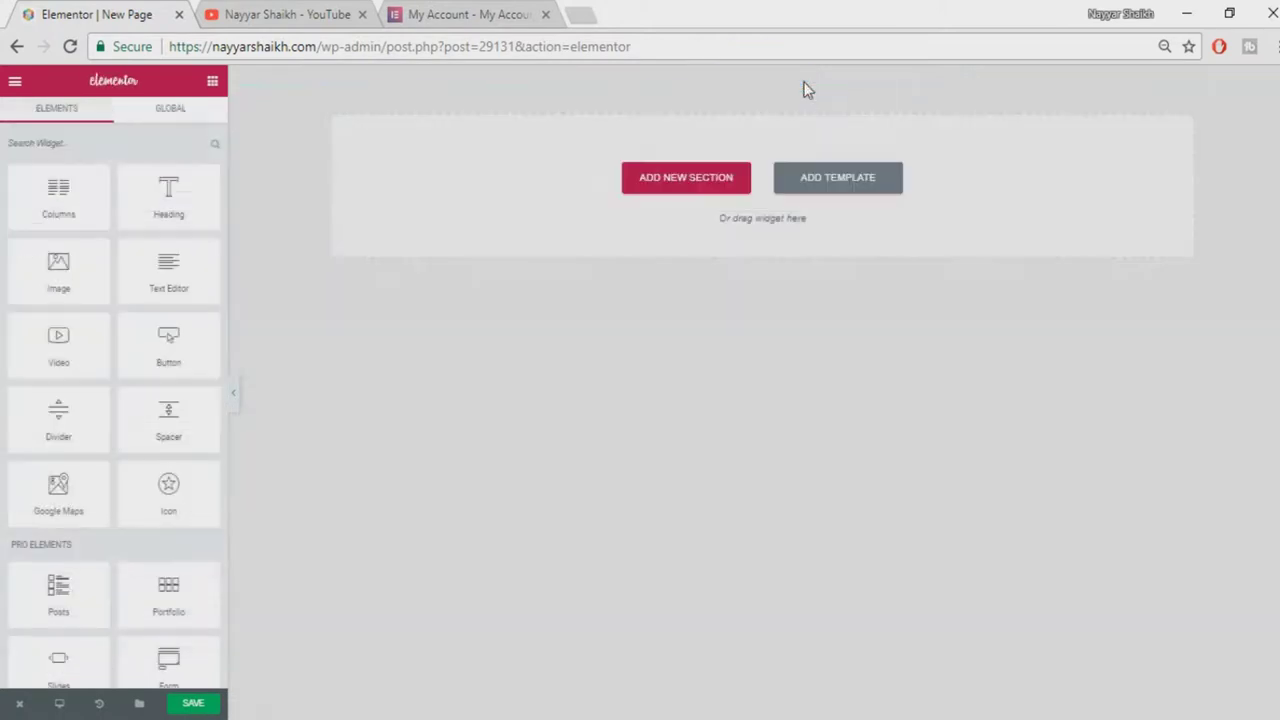
Insert the predesigned "Homepage – Coffee Shop" Pro template from the Elementor library into the page
click(846, 188)
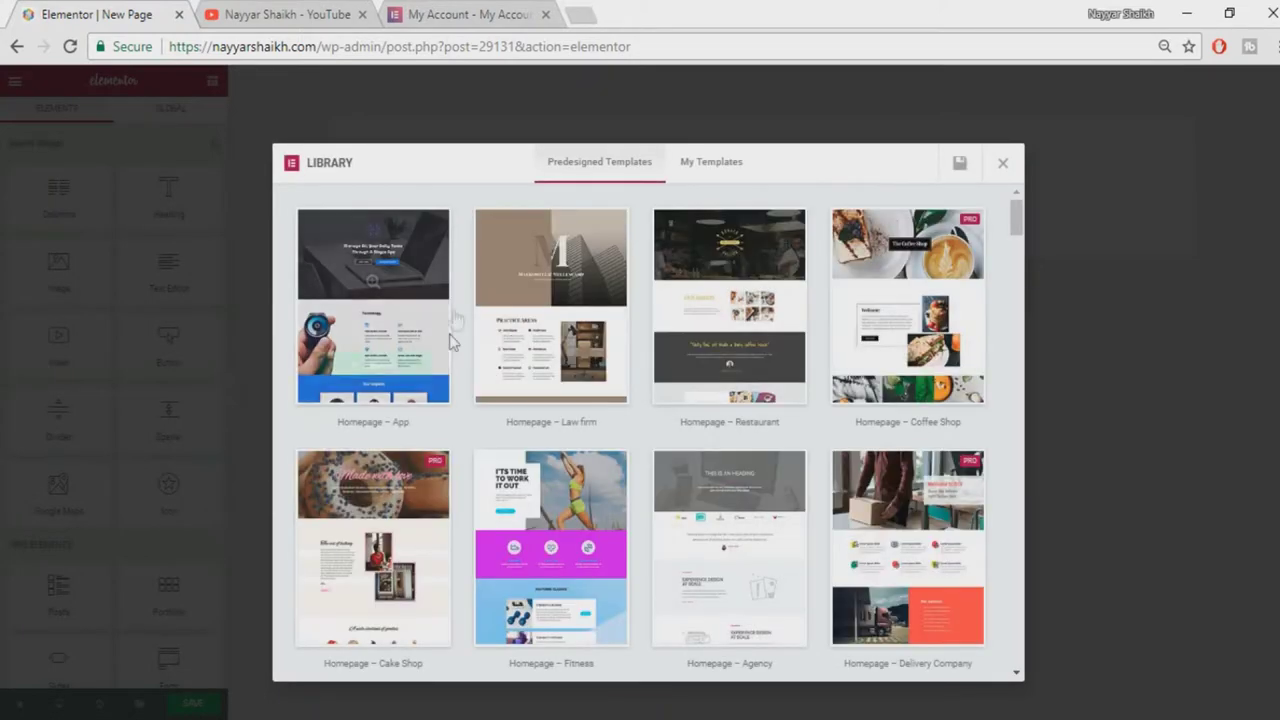
scroll(1002, 330, down, 1)
scroll(1000, 340, up, 1)
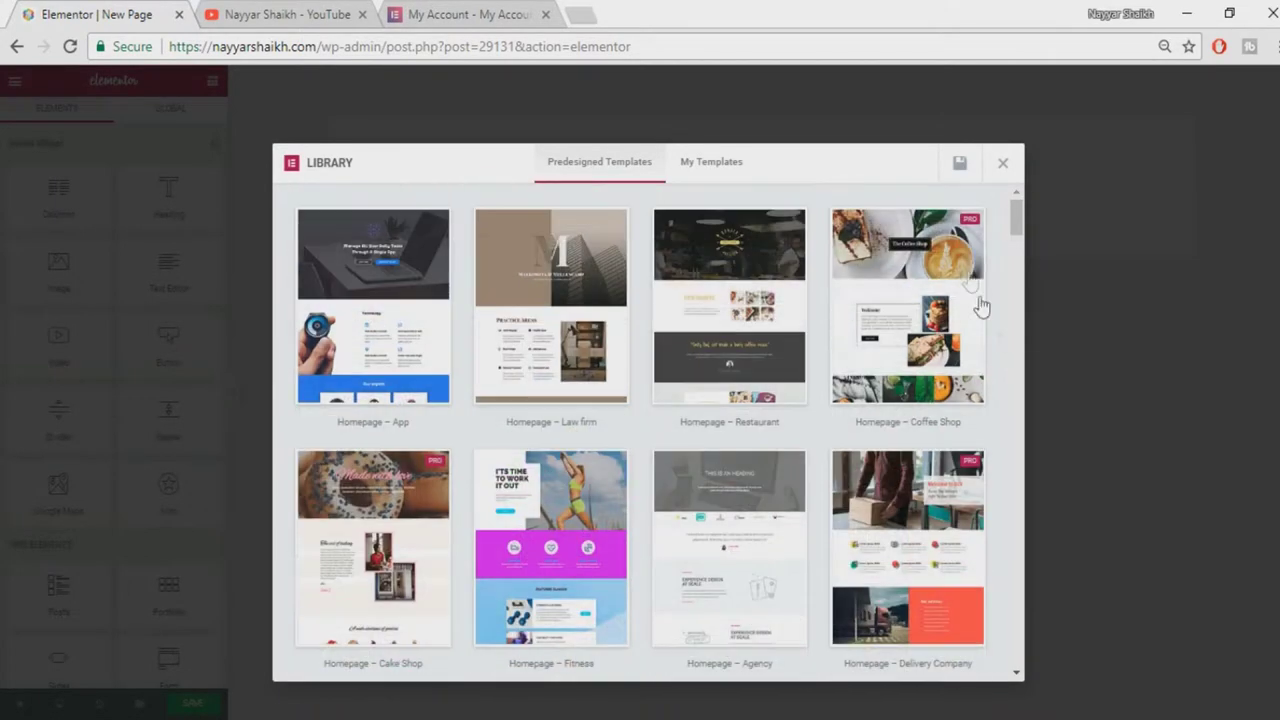
mouse_move(975, 232)
mouse_move(924, 378)
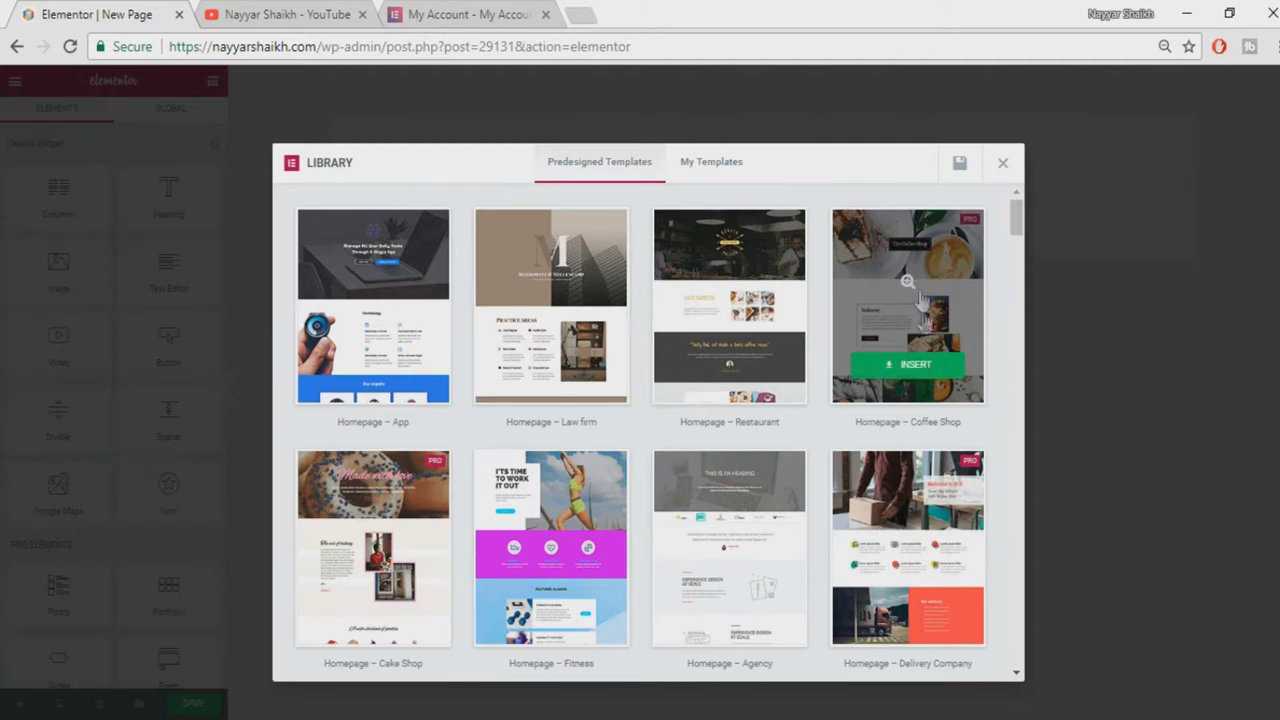
click(914, 366)
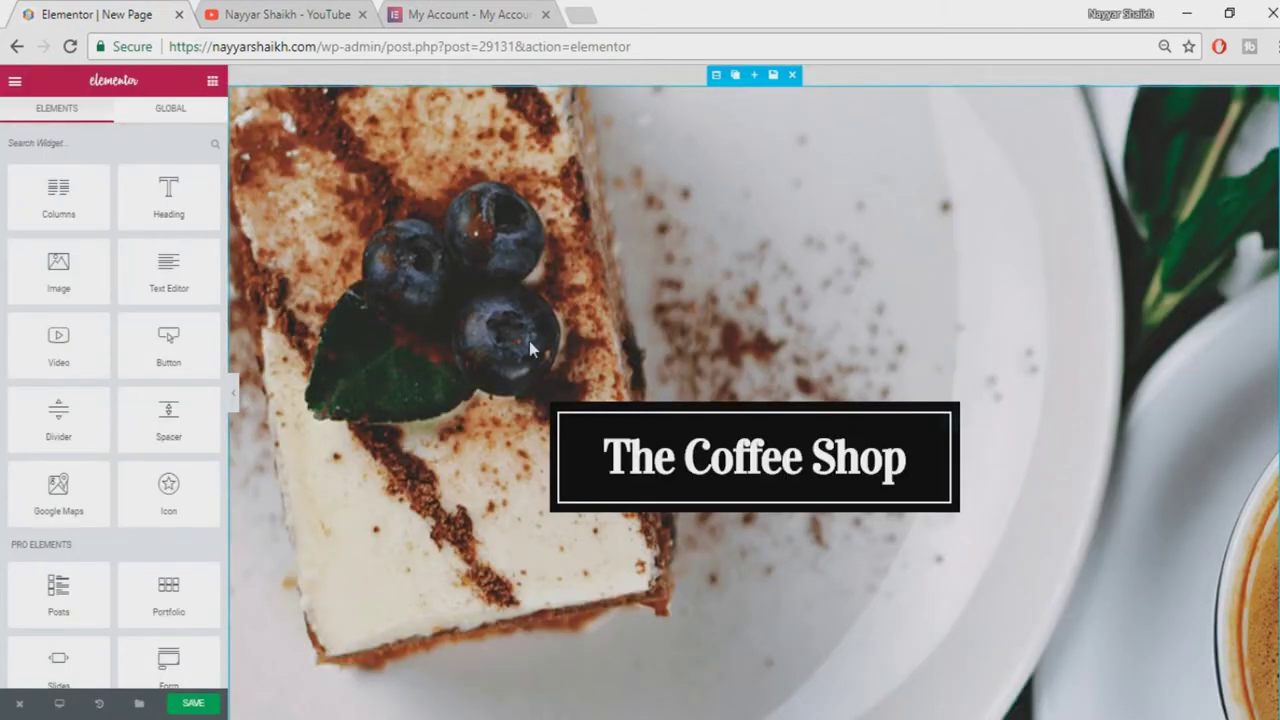
Replace the pancake image beside the Welcome text with 6.jpg from the media library
click(234, 396)
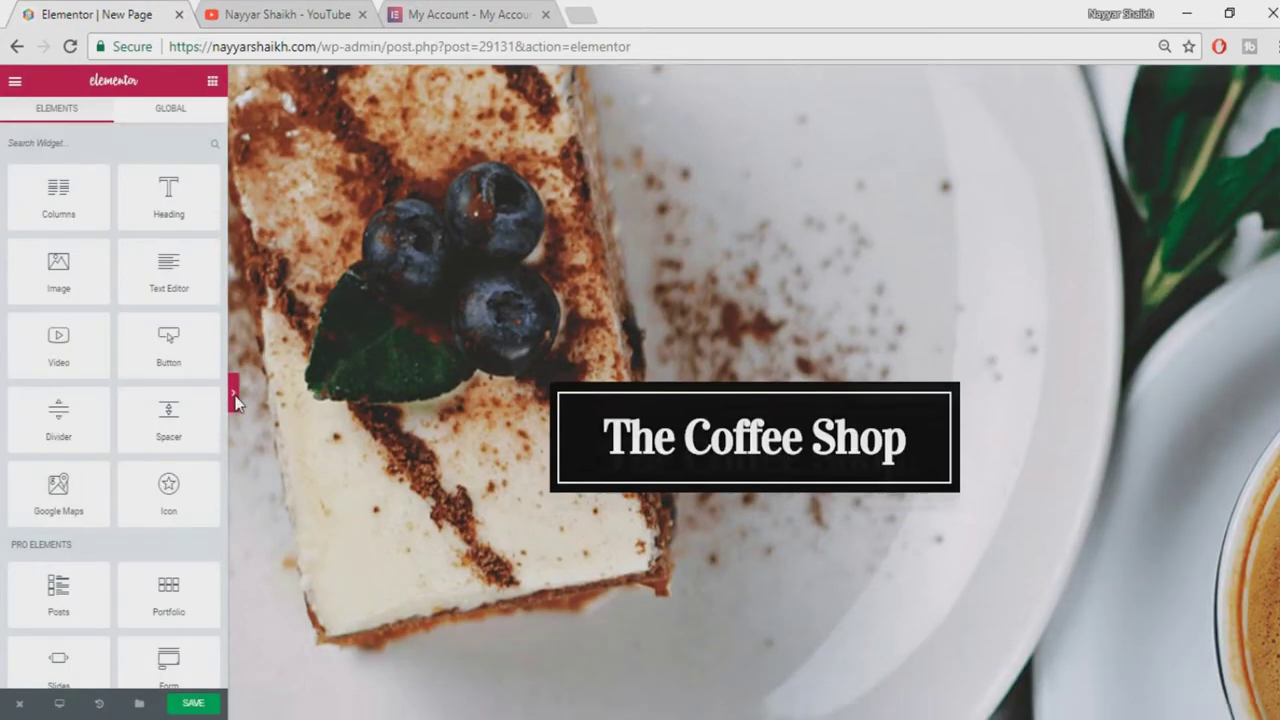
scroll(640, 392, down, 15)
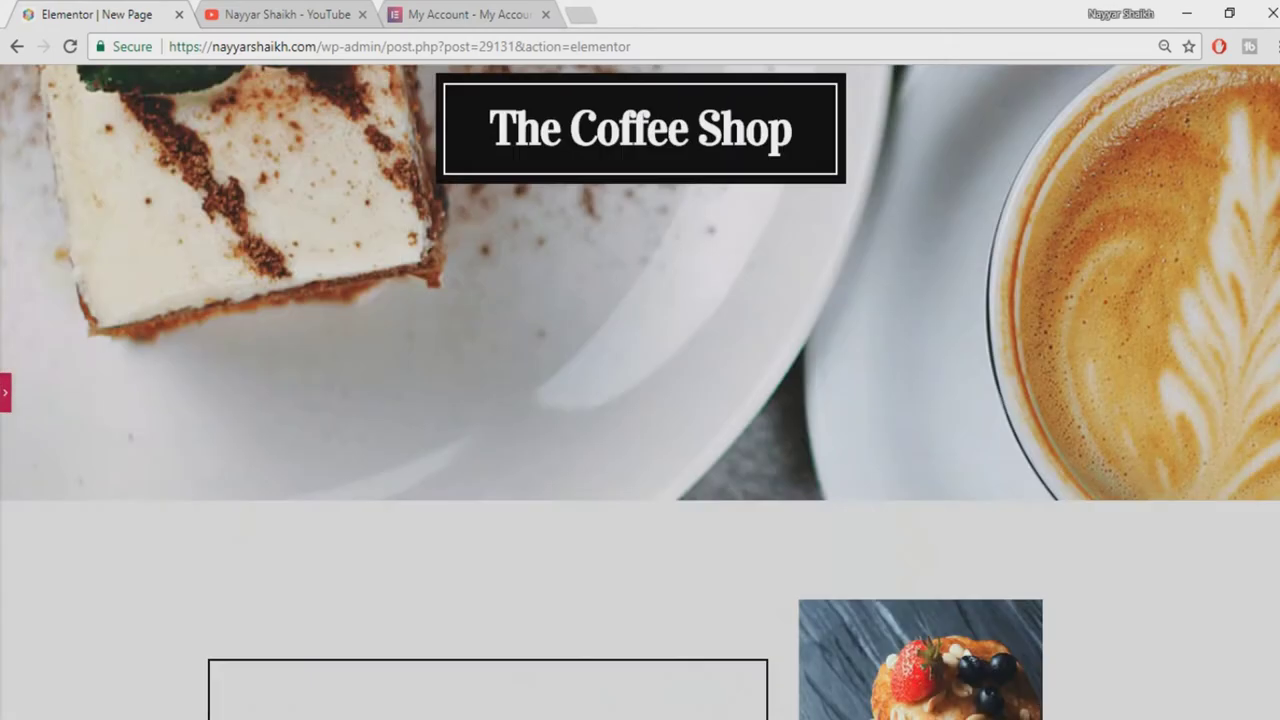
scroll(900, 310, up, 5)
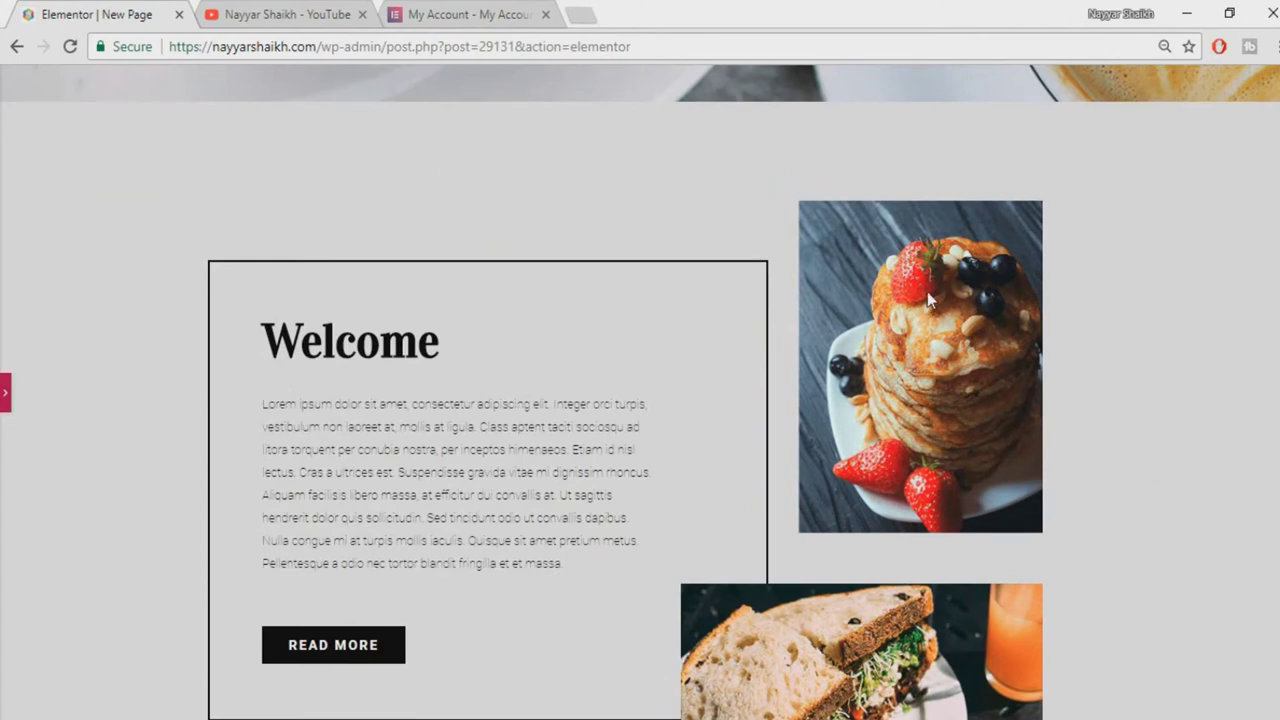
click(4, 396)
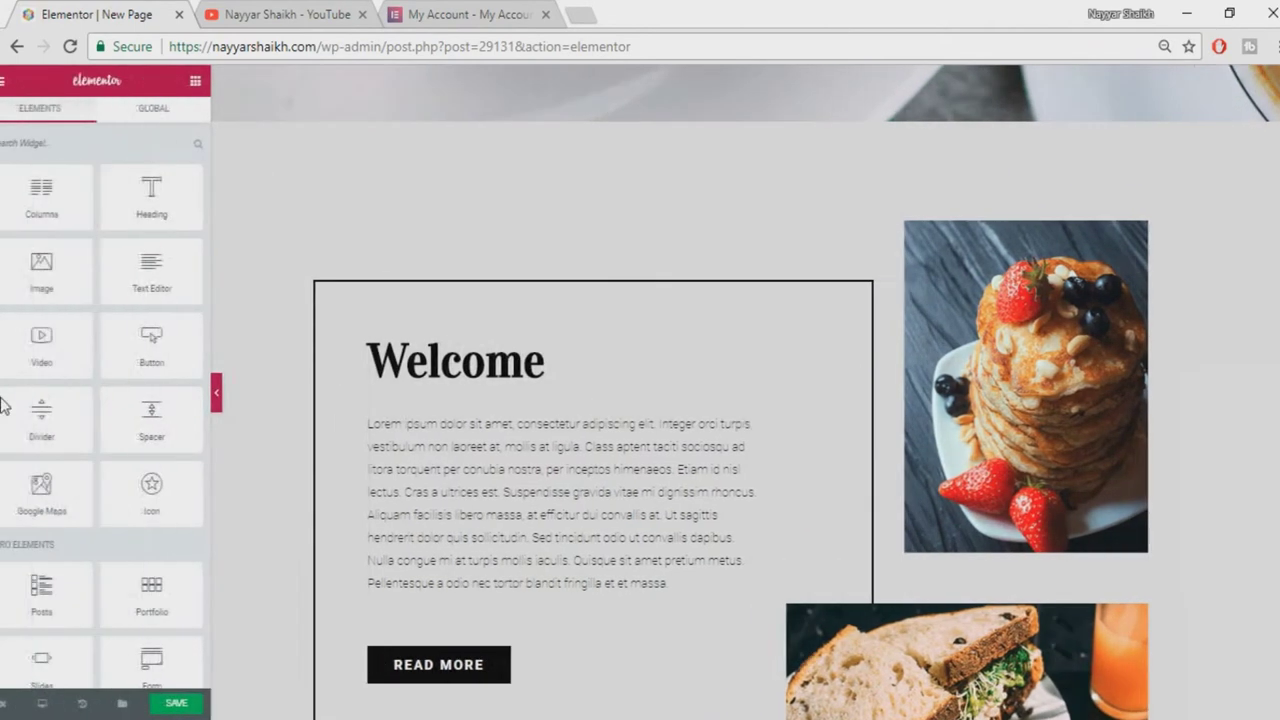
click(1072, 288)
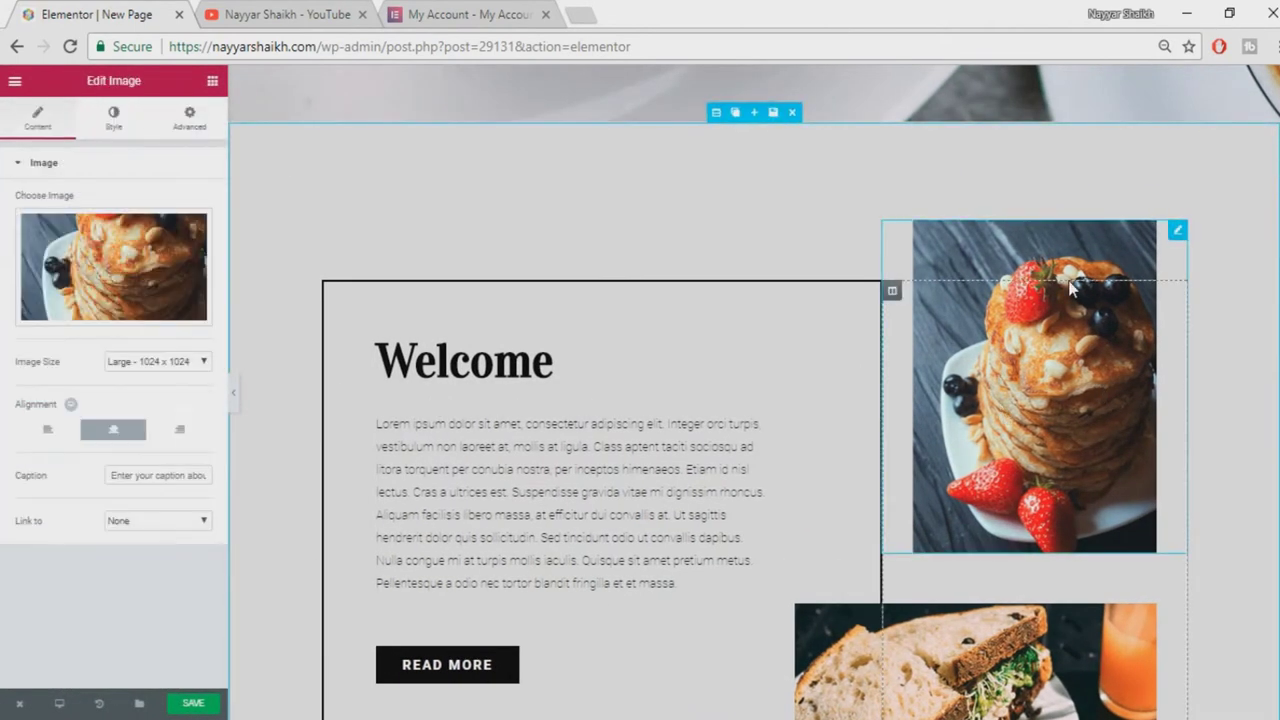
click(110, 288)
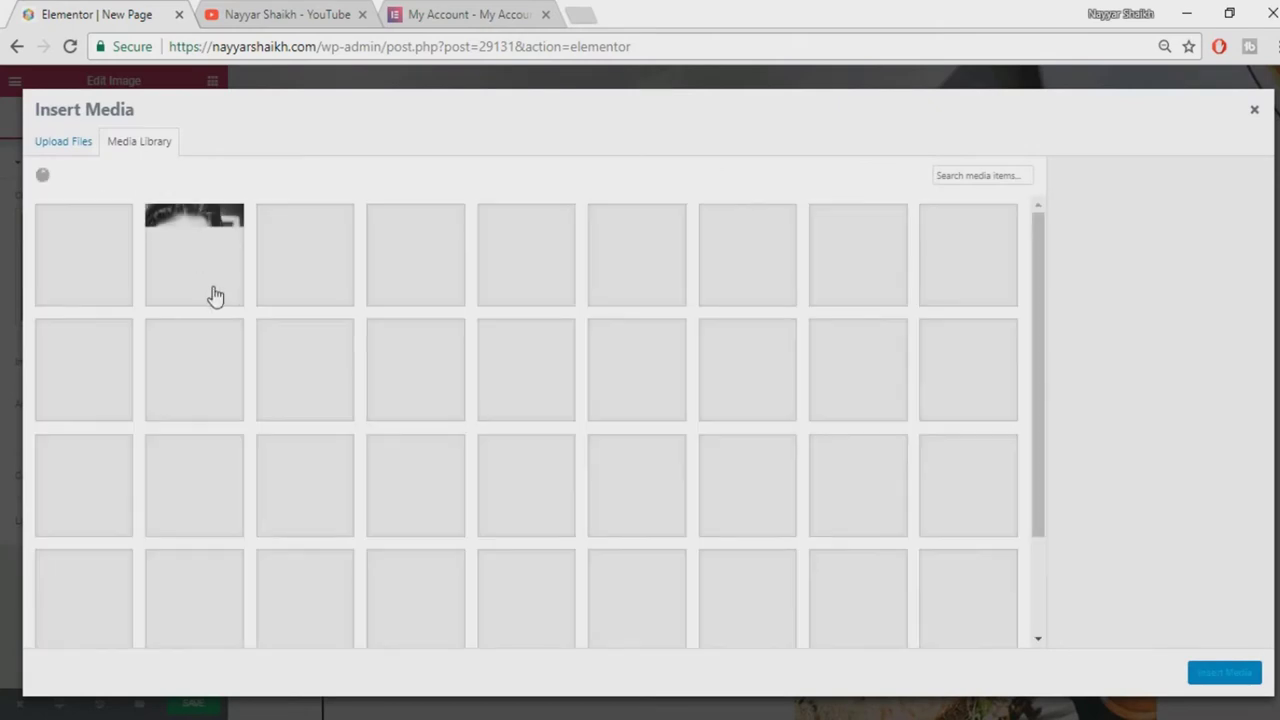
click(306, 370)
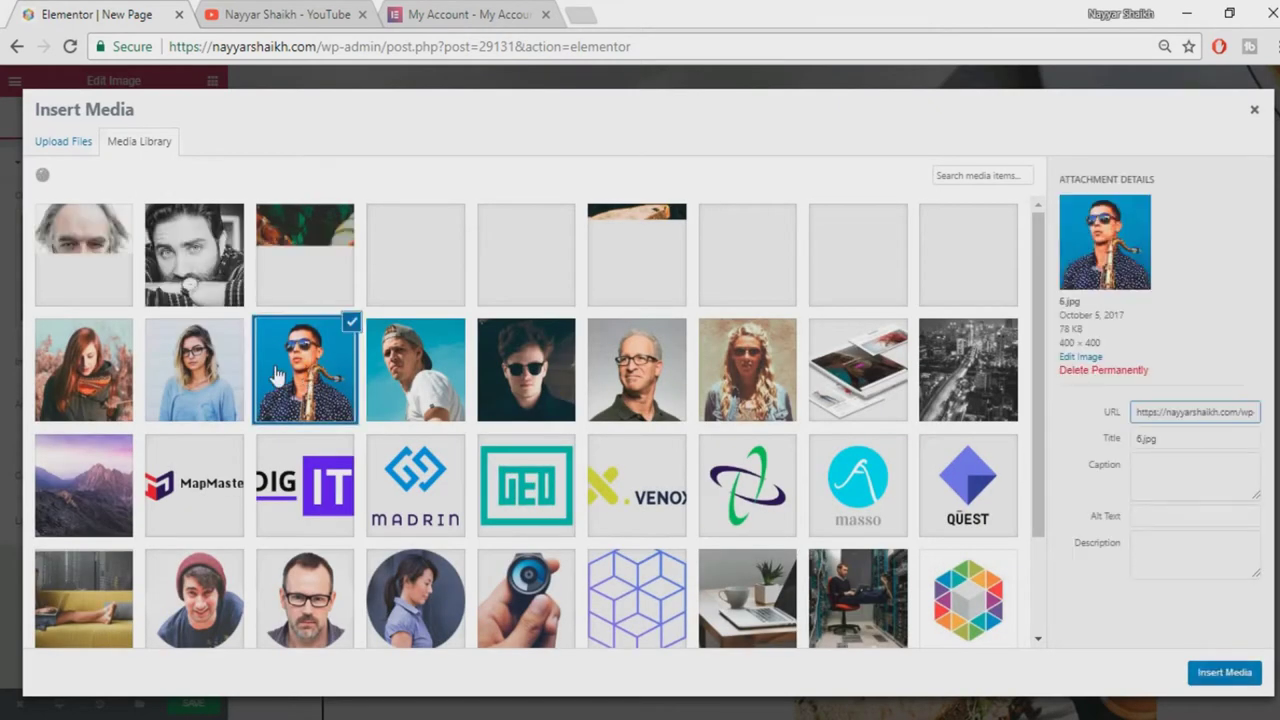
click(1230, 673)
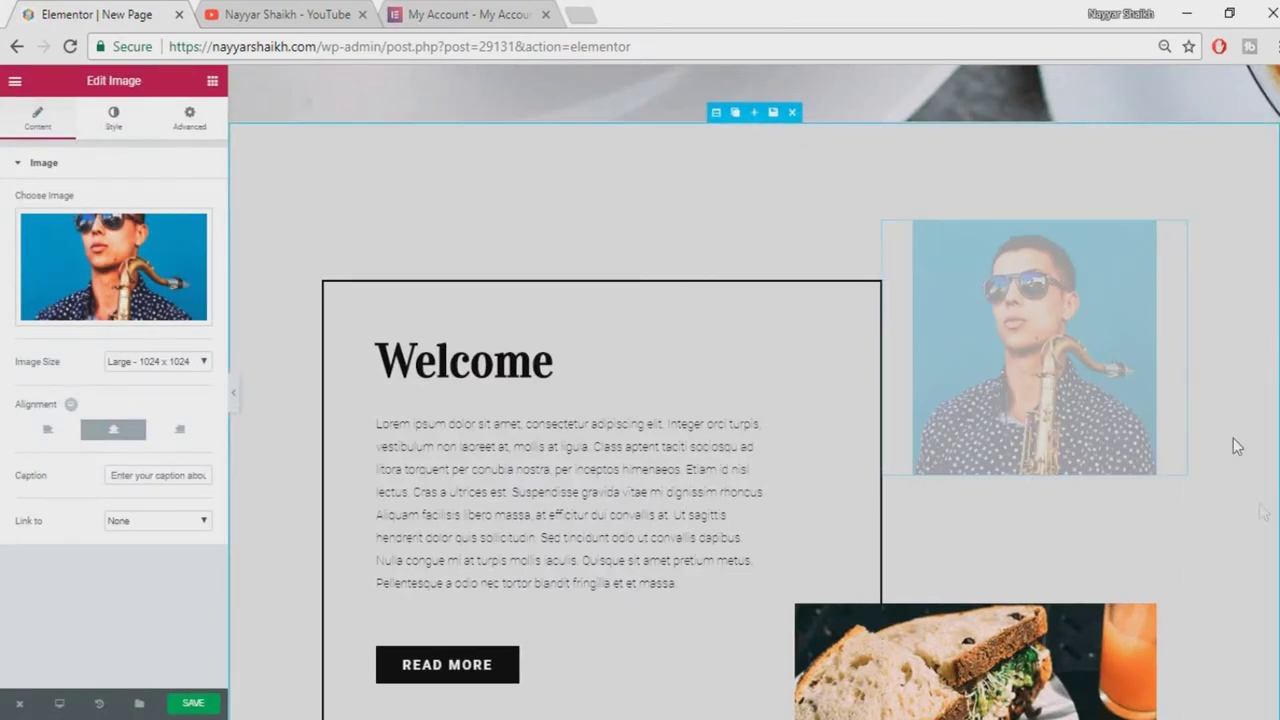